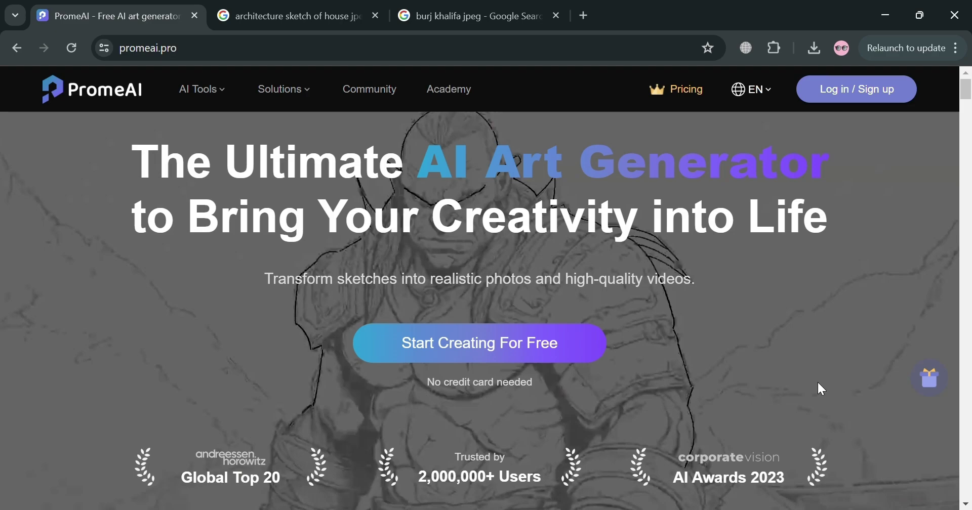
# - Scroll through the PromeAI landing page to browse its features
pyautogui.scroll(-2, 821, 387)
pyautogui.scroll(-2, 821, 389)
pyautogui.scroll(-2, 821, 388)
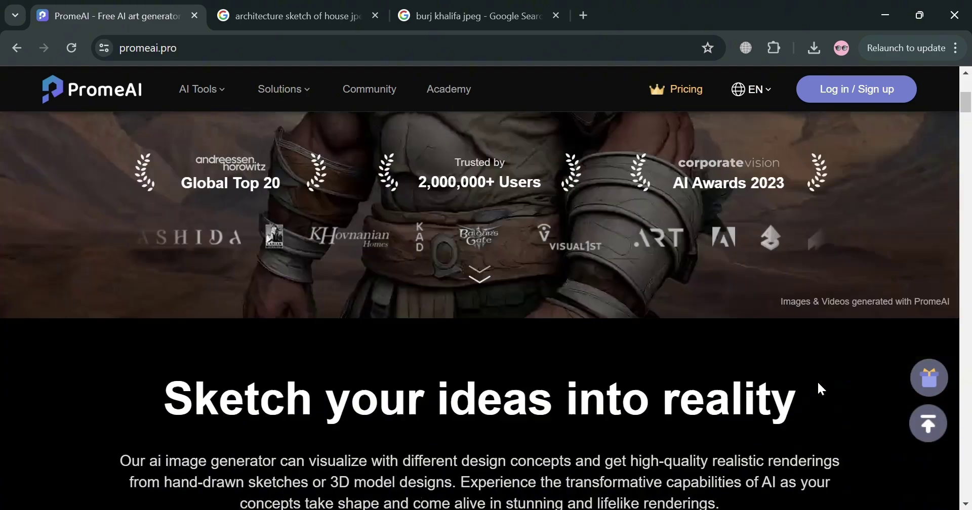
pyautogui.scroll(-5, 822, 389)
pyautogui.scroll(-7, 822, 389)
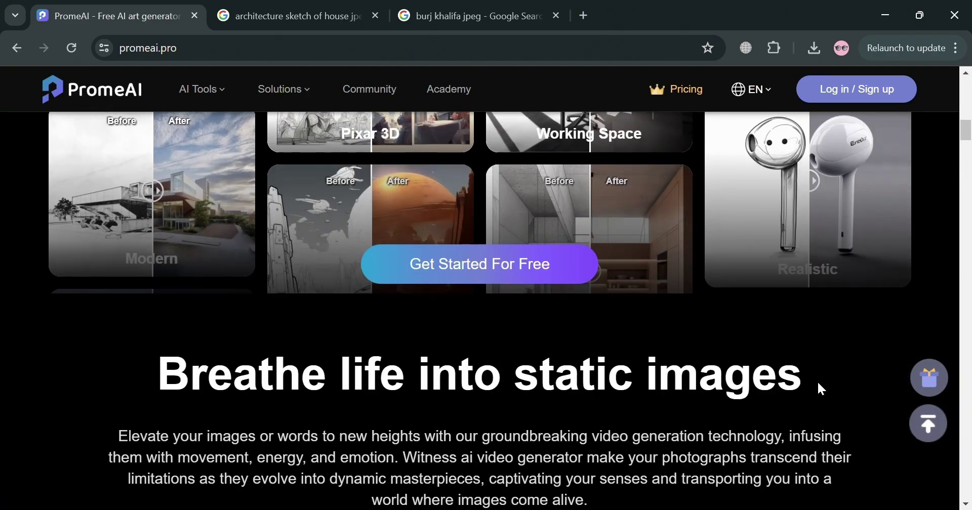
pyautogui.scroll(-8, 607, 343)
pyautogui.scroll(-7, 590, 344)
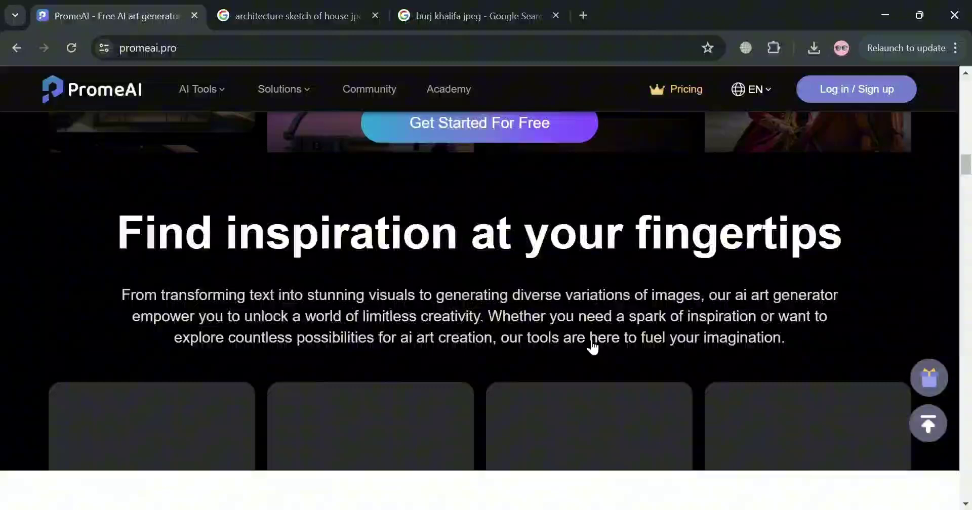
pyautogui.scroll(-1, 593, 347)
pyautogui.scroll(-6, 594, 348)
pyautogui.scroll(-3, 592, 346)
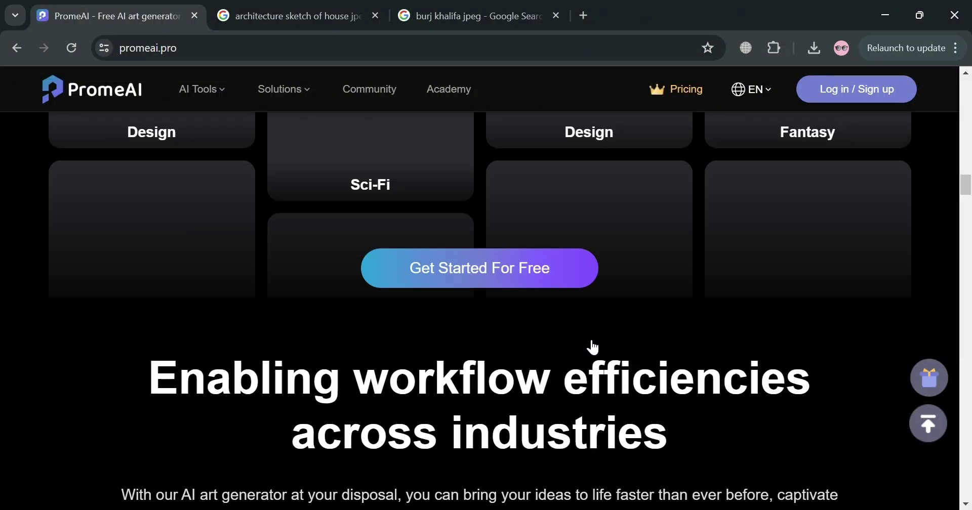
pyautogui.scroll(-2, 593, 344)
pyautogui.scroll(-5, 592, 347)
pyautogui.scroll(-2, 590, 347)
pyautogui.scroll(-5, 586, 341)
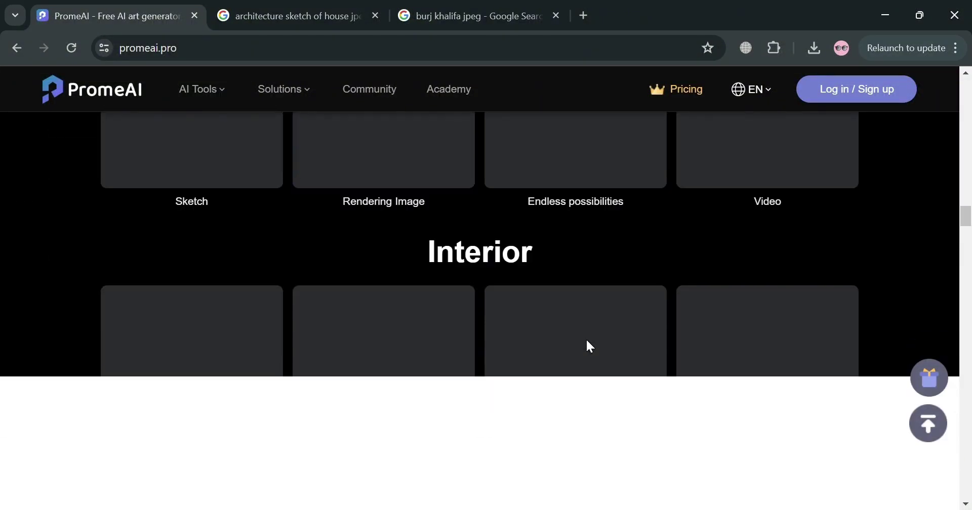
pyautogui.scroll(-8, 586, 341)
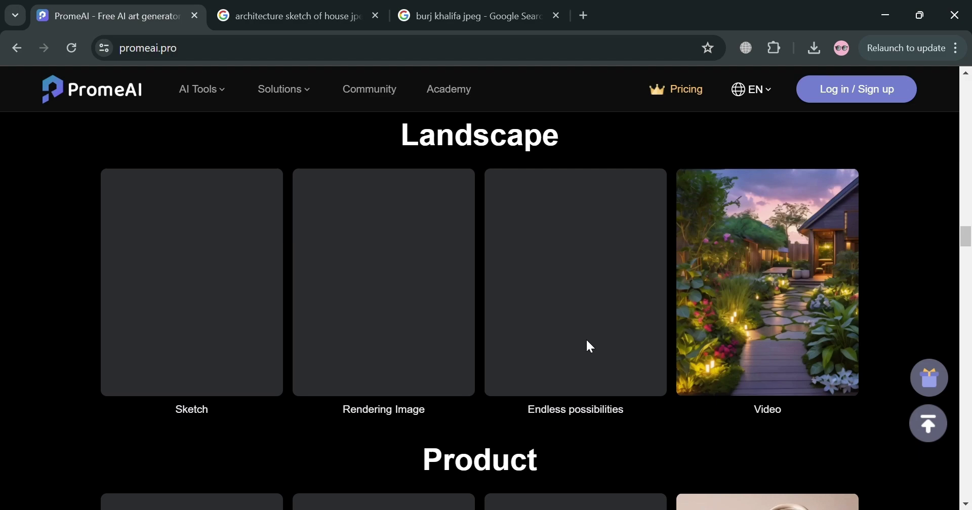
pyautogui.scroll(-2, 587, 342)
pyautogui.scroll(-3, 587, 342)
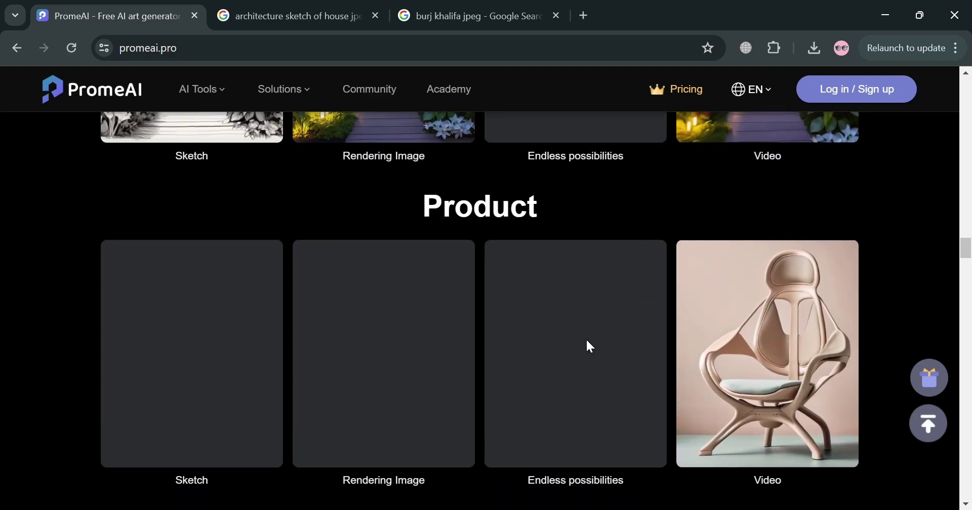
pyautogui.scroll(-5, 590, 347)
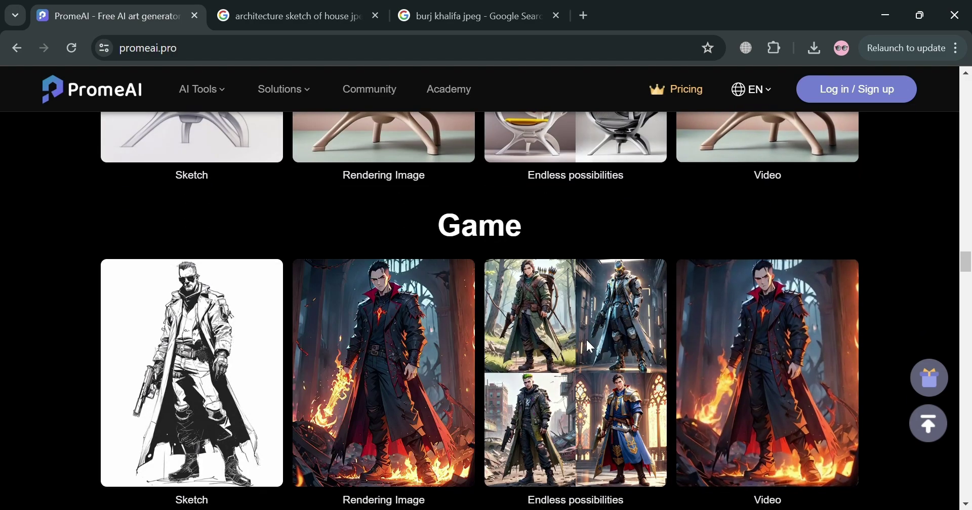
pyautogui.scroll(-6, 590, 346)
pyautogui.scroll(-3, 590, 347)
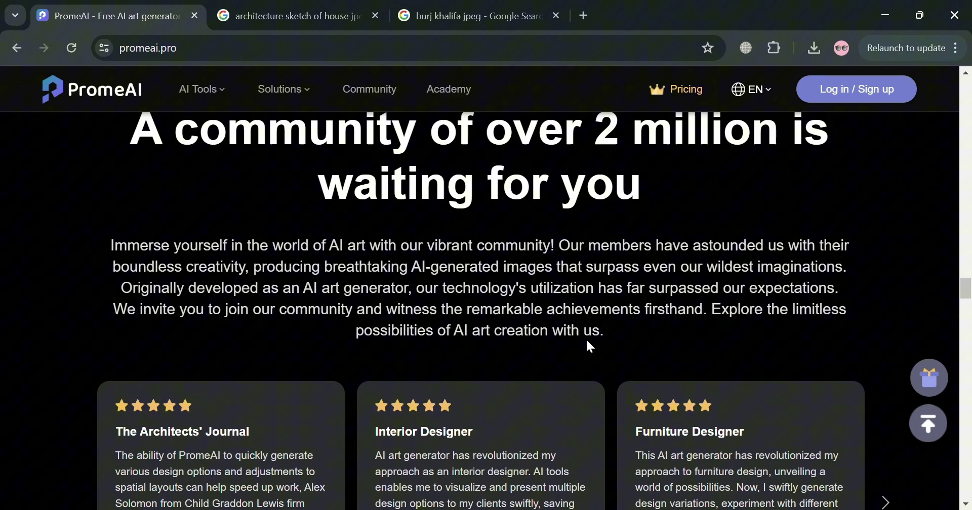
pyautogui.scroll(-10, 590, 346)
pyautogui.scroll(-5, 590, 347)
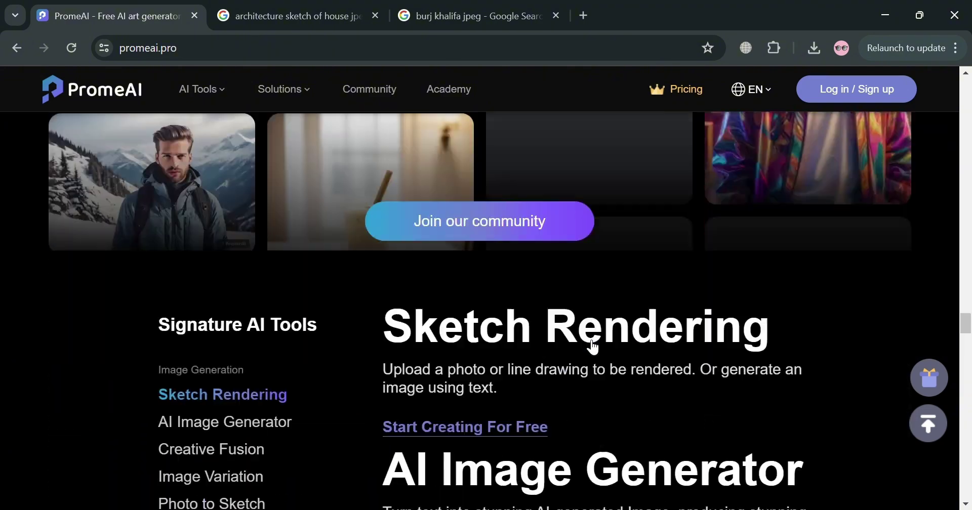
pyautogui.scroll(-2, 590, 346)
pyautogui.scroll(-3, 590, 347)
pyautogui.scroll(-2, 593, 347)
pyautogui.scroll(12, 594, 347)
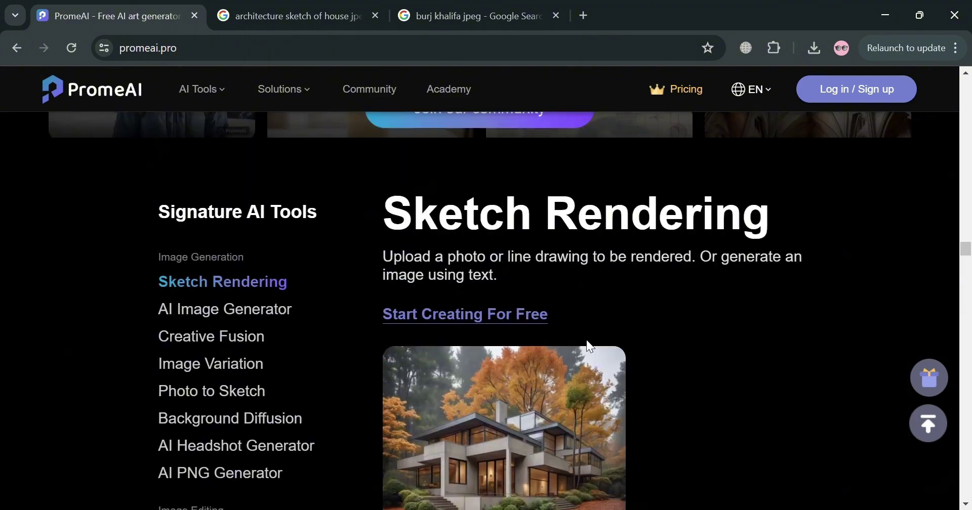
pyautogui.scroll(4, 594, 347)
pyautogui.scroll(-7, 593, 347)
pyautogui.scroll(-10, 593, 347)
pyautogui.scroll(-8, 594, 347)
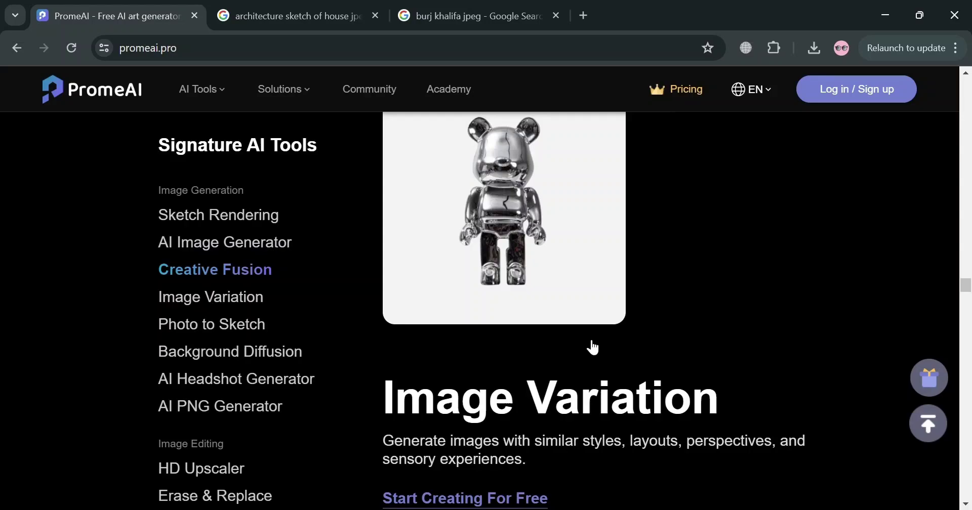
pyautogui.scroll(-9, 593, 347)
pyautogui.scroll(15, 594, 347)
pyautogui.scroll(15, 590, 347)
pyautogui.scroll(10, 587, 346)
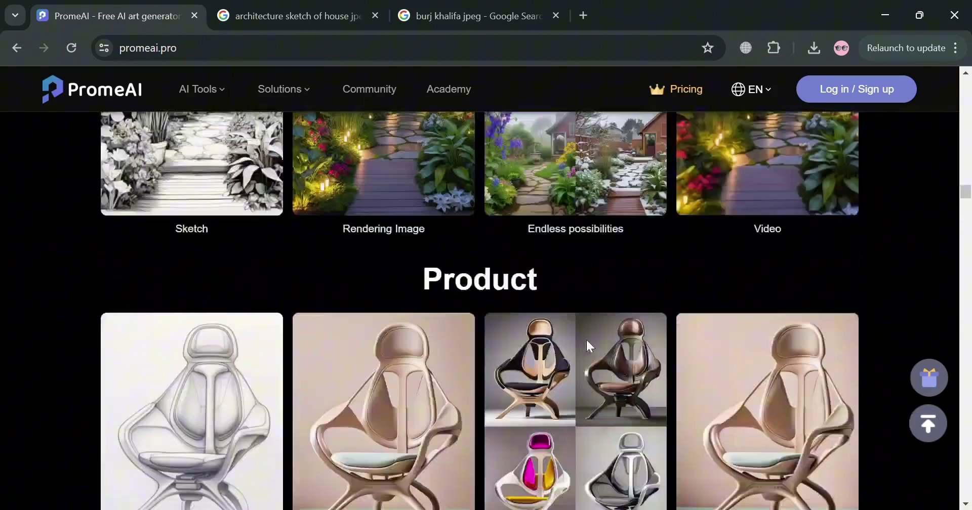
pyautogui.scroll(10, 586, 341)
pyautogui.scroll(10, 586, 341)
pyautogui.scroll(10, 715, 141)
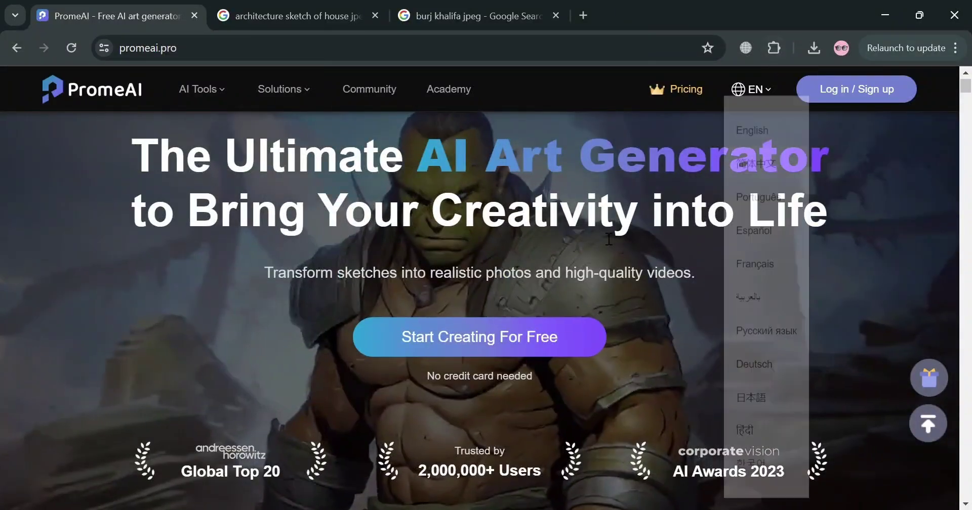
# - Sign in to PromeAI with the existing Google account
pyautogui.click(880, 101)
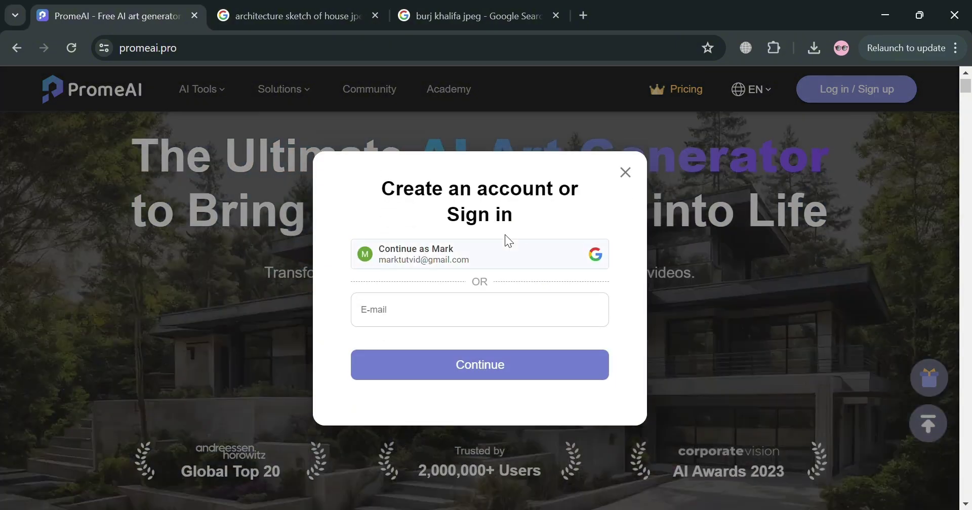
pyautogui.click(511, 243)
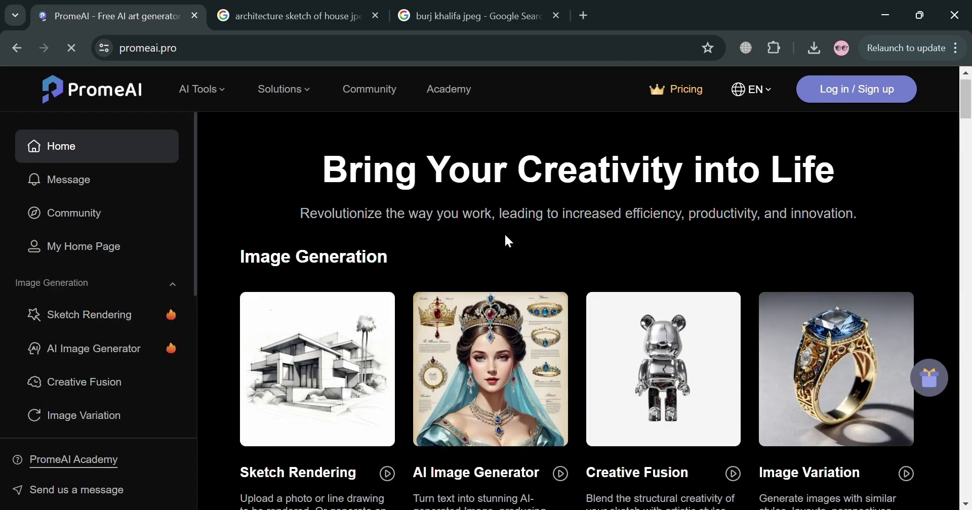
pyautogui.click(96, 188)
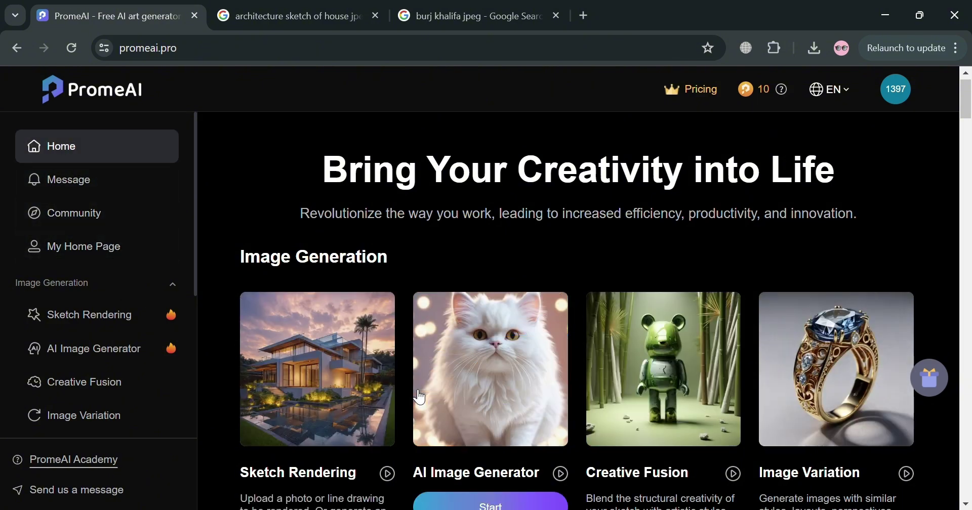
pyautogui.scroll(-5, 419, 397)
pyautogui.scroll(2, 419, 398)
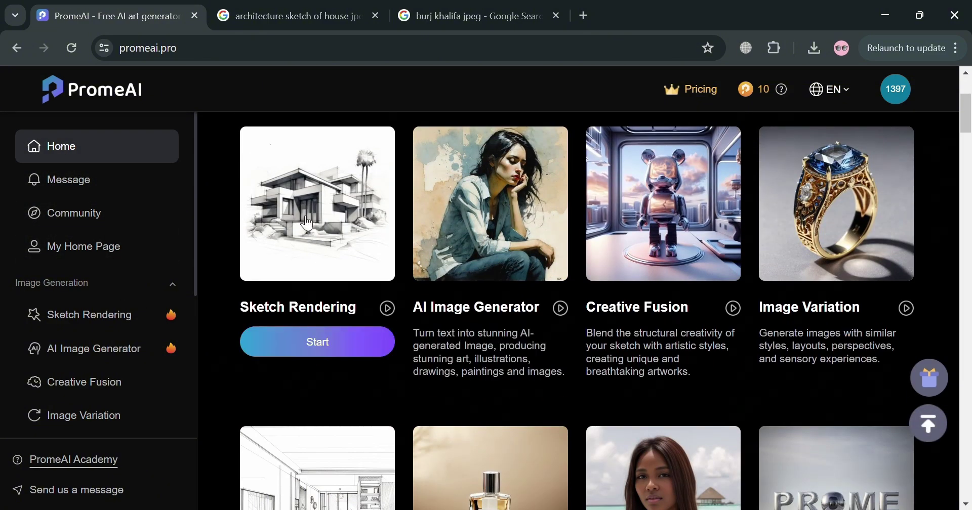
pyautogui.moveTo(837, 243)
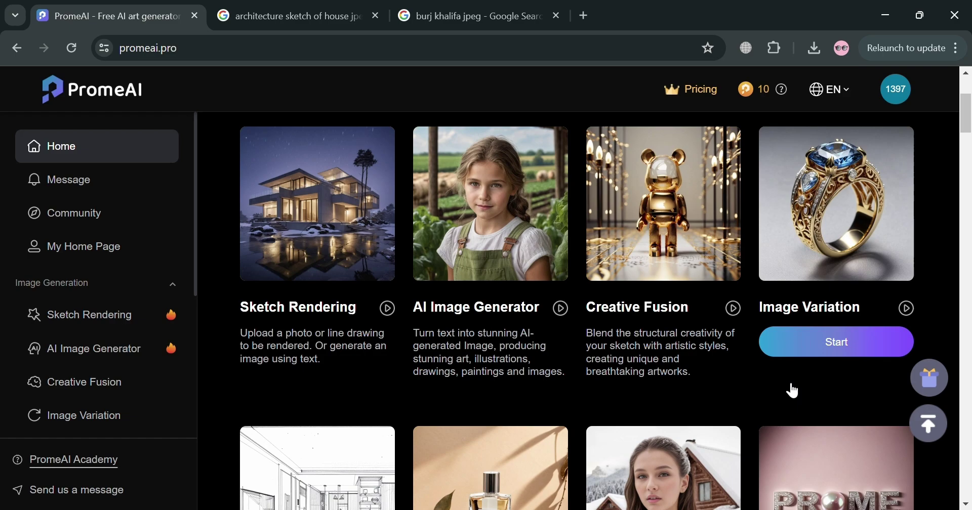
pyautogui.scroll(-2, 792, 390)
pyautogui.scroll(-2, 790, 392)
pyautogui.scroll(-1, 788, 393)
pyautogui.scroll(-2, 788, 392)
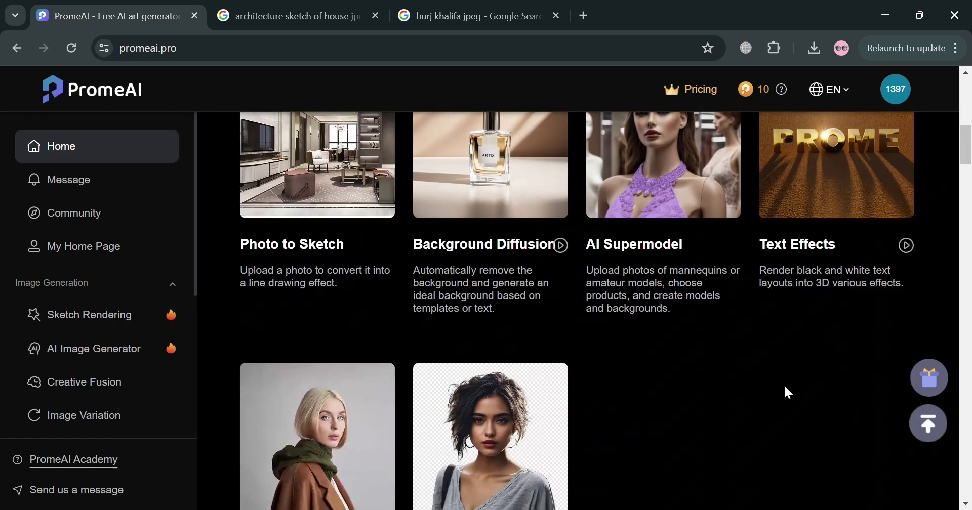
pyautogui.scroll(-5, 784, 387)
pyautogui.scroll(2, 785, 387)
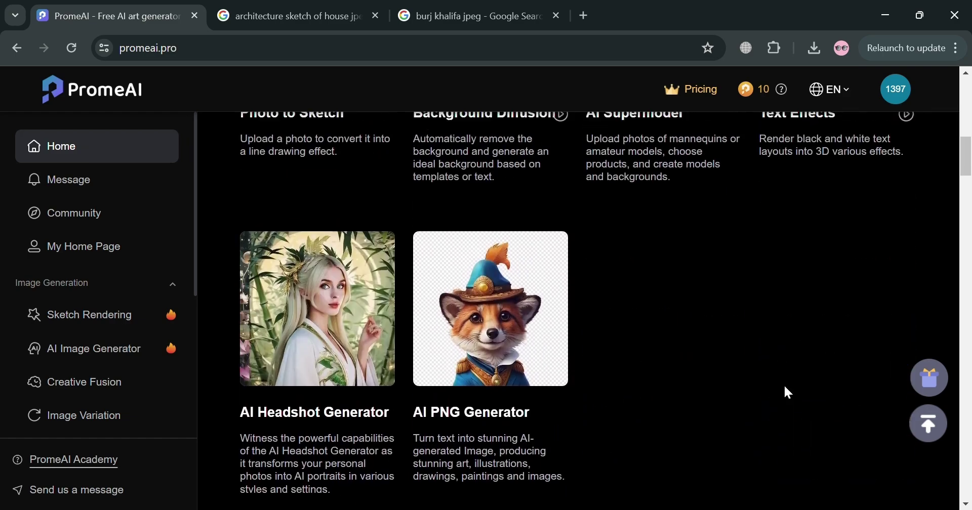
pyautogui.scroll(3, 783, 385)
pyautogui.scroll(3, 784, 386)
pyautogui.scroll(3, 788, 388)
pyautogui.scroll(1, 790, 392)
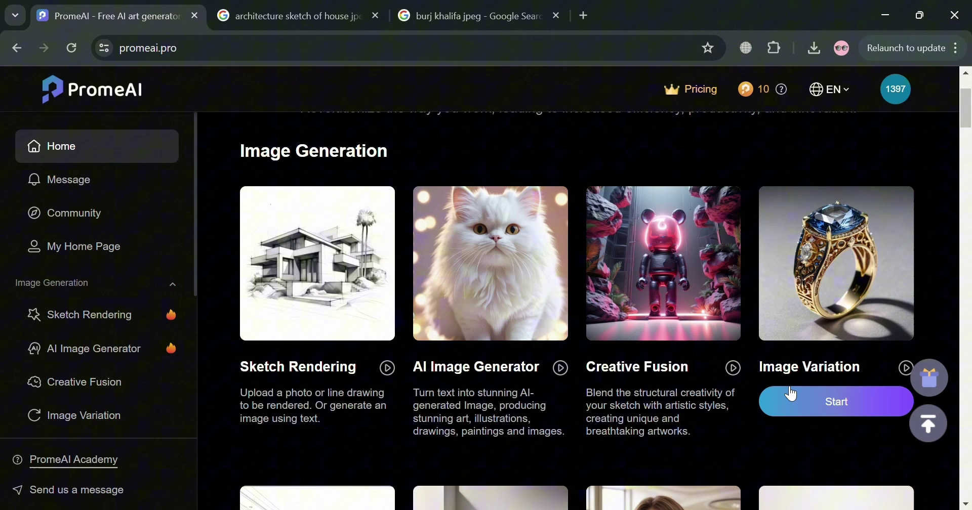
pyautogui.click(119, 416)
pyautogui.scroll(-3, 119, 417)
pyautogui.scroll(1, 122, 419)
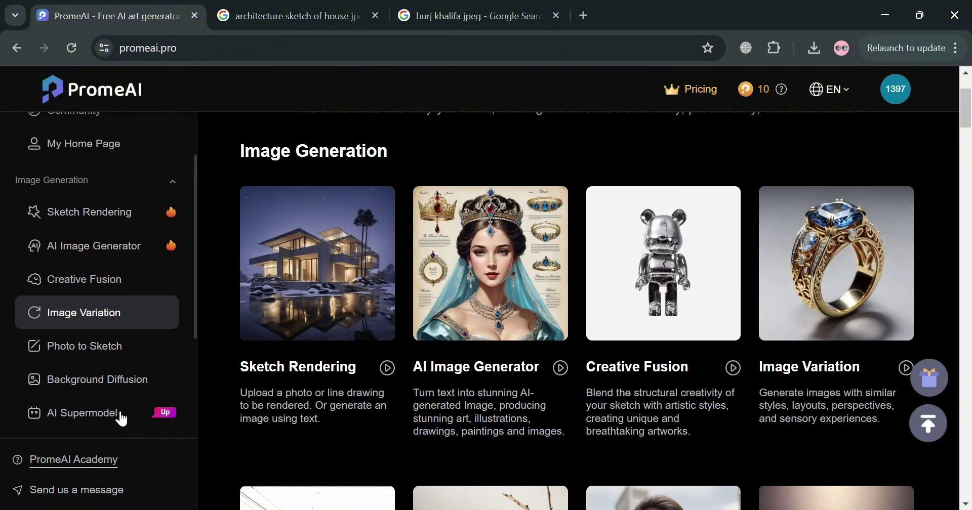
pyautogui.scroll(-3, 134, 374)
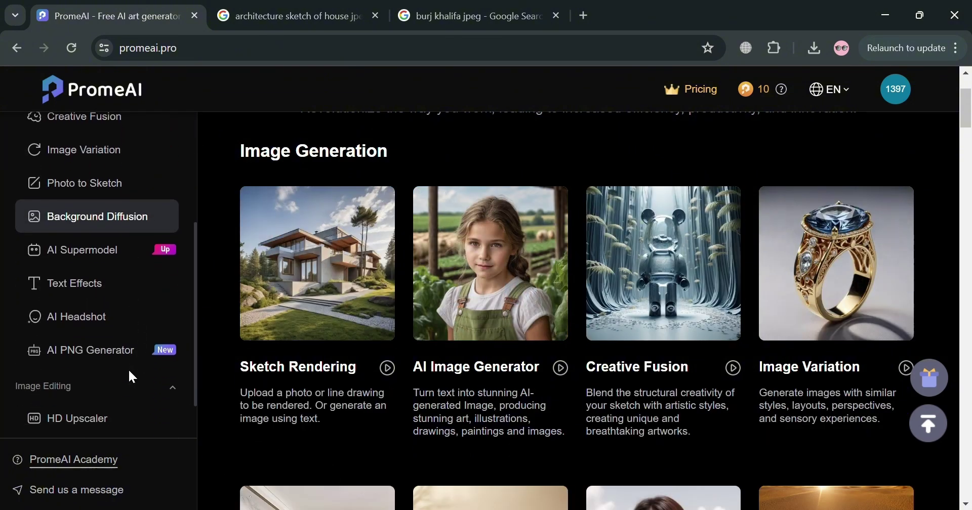
pyautogui.scroll(-3, 130, 374)
pyautogui.scroll(-1, 130, 375)
pyautogui.scroll(1, 130, 375)
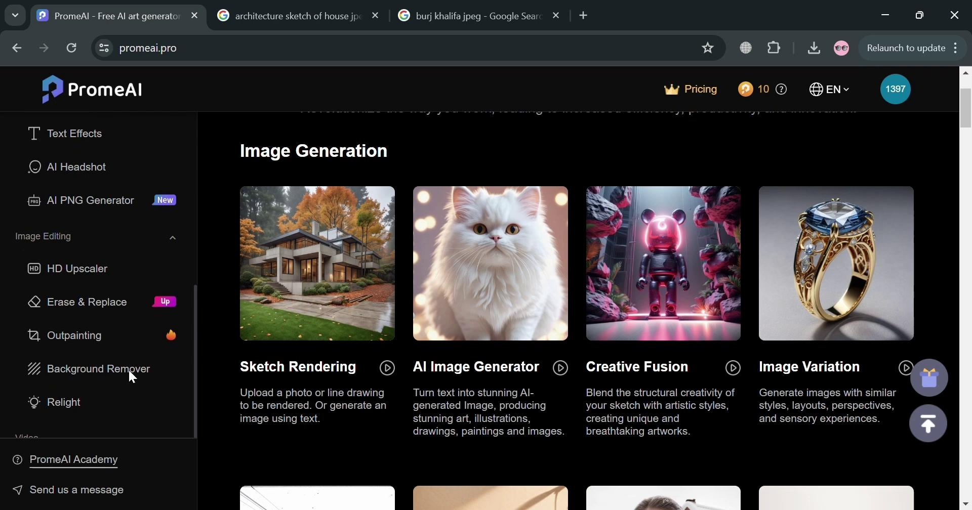
pyautogui.scroll(6, 129, 368)
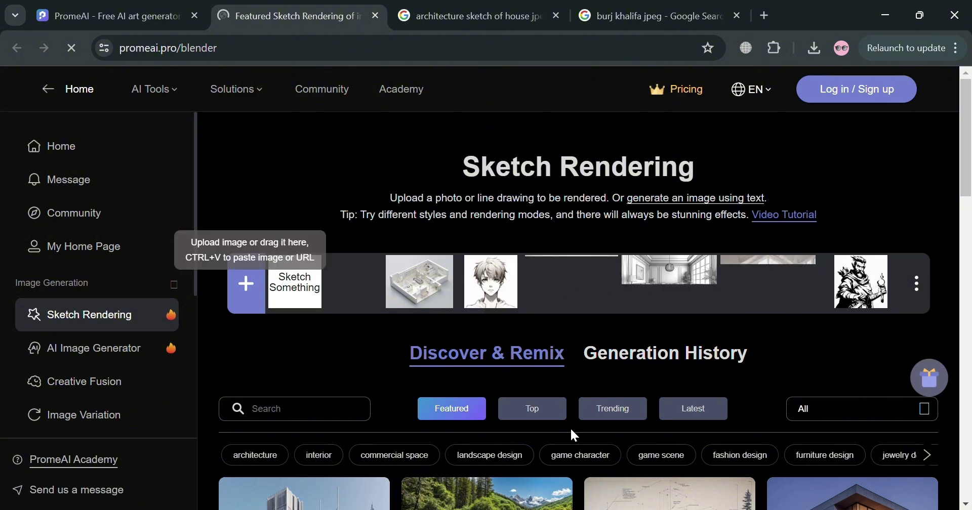
# - Upload the two-storey house pencil sketch as the Sketch Rendering source image
pyautogui.scroll(-2, 574, 436)
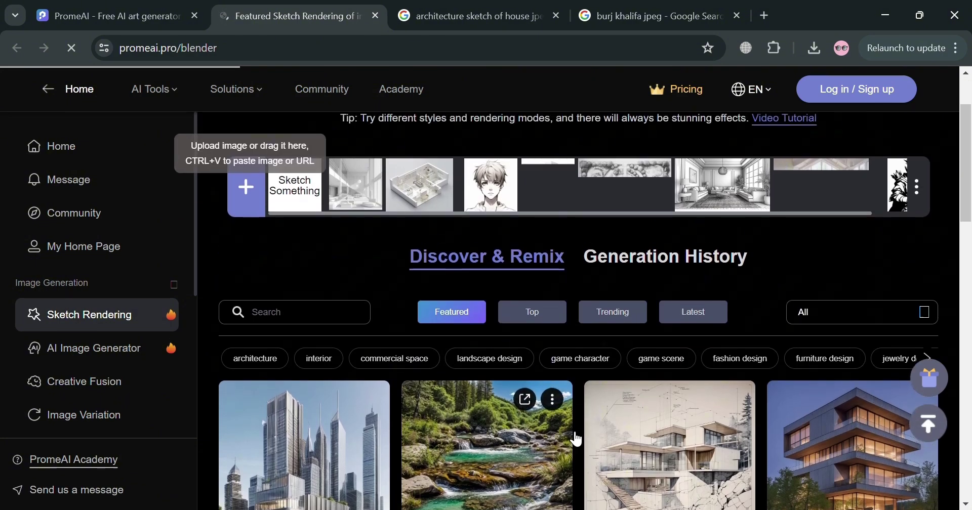
pyautogui.scroll(-2, 575, 439)
pyautogui.scroll(-3, 576, 440)
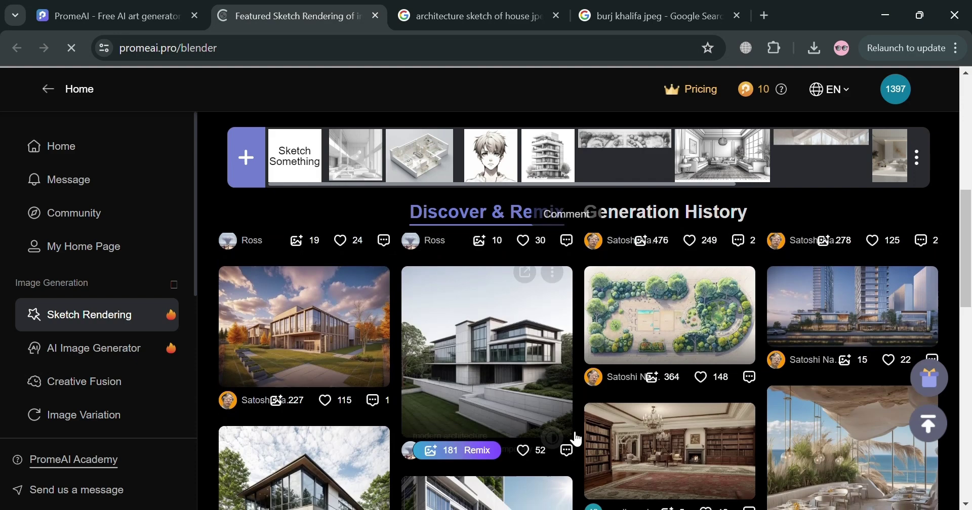
pyautogui.scroll(2, 576, 440)
pyautogui.scroll(1, 572, 439)
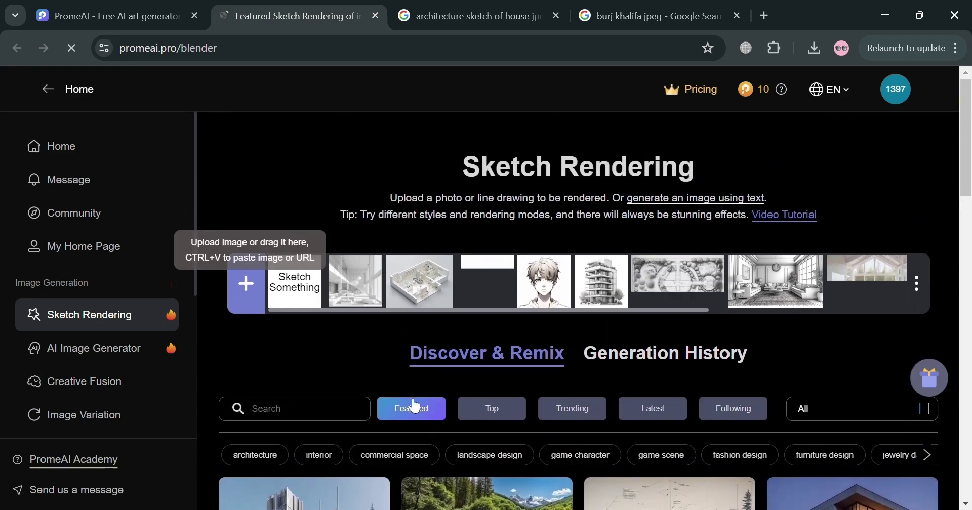
pyautogui.click(247, 292)
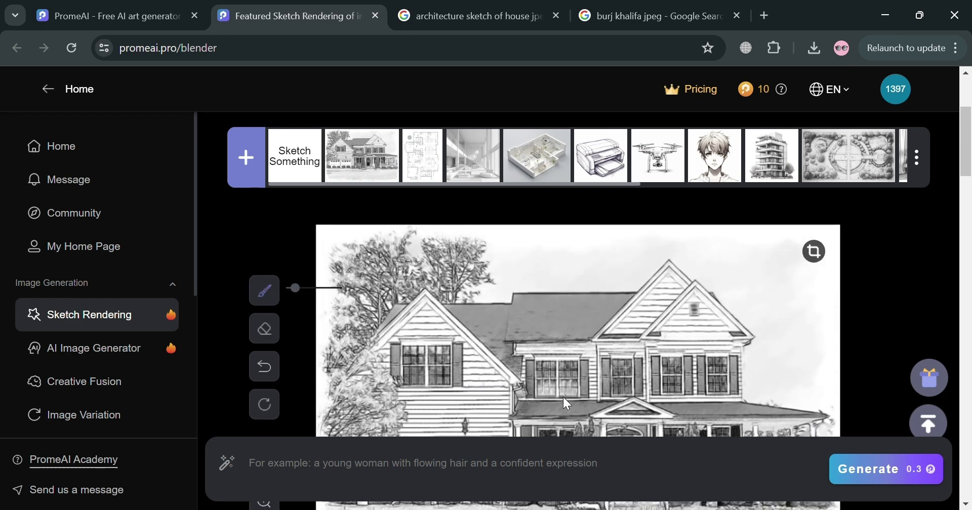
pyautogui.scroll(-3, 586, 290)
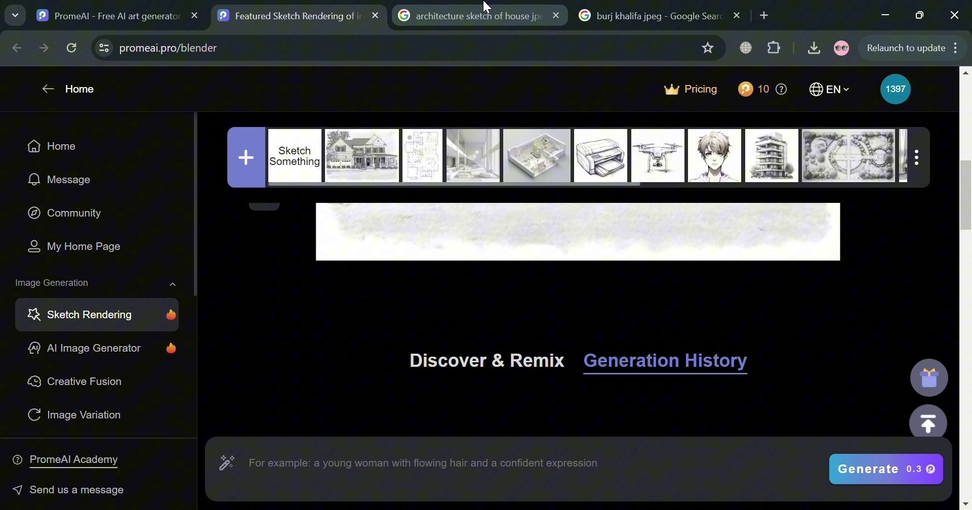
pyautogui.click(486, 16)
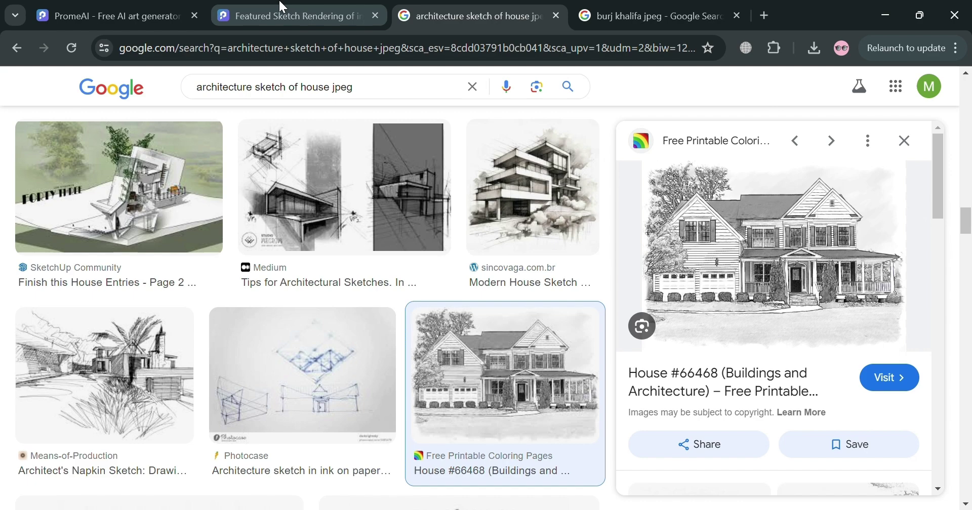
pyautogui.click(337, 6)
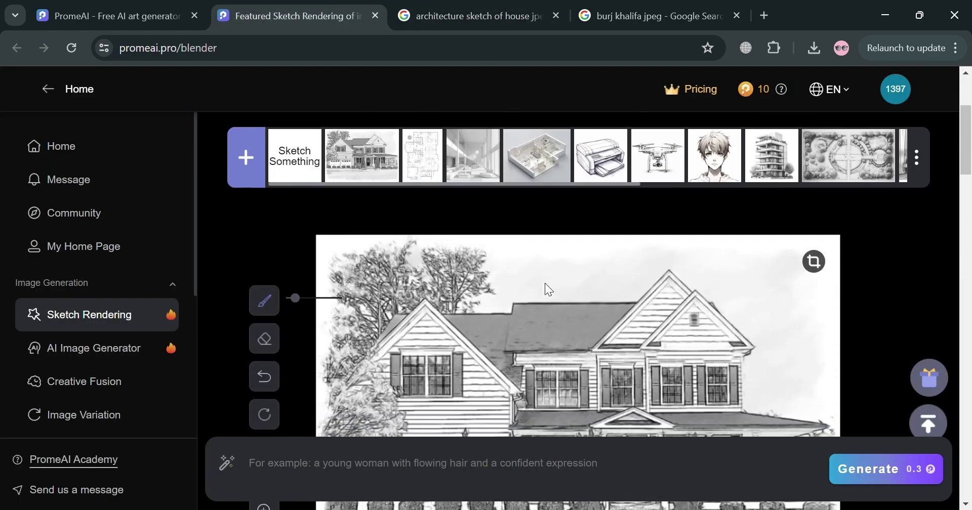
# - Keep the Realistic rendering style and check the Precise mode setting
pyautogui.scroll(-2, 544, 283)
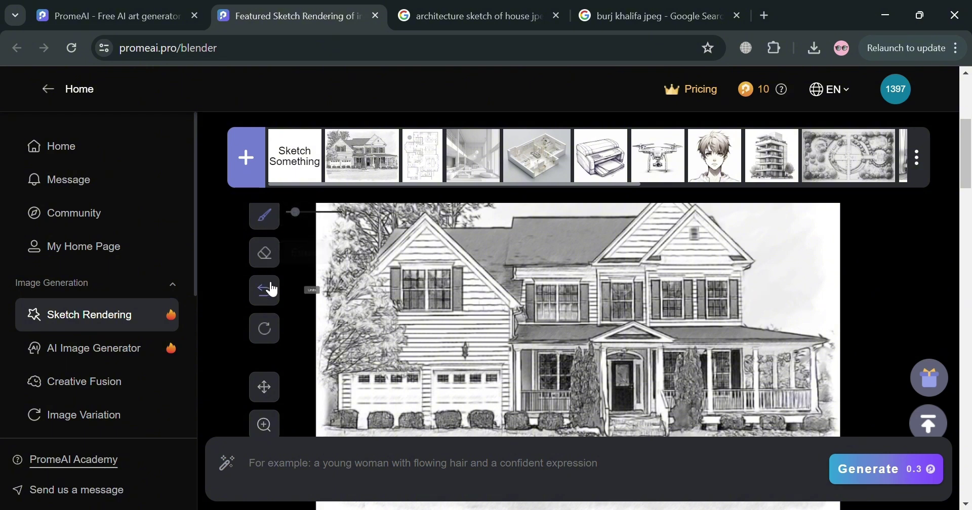
pyautogui.scroll(-2, 268, 286)
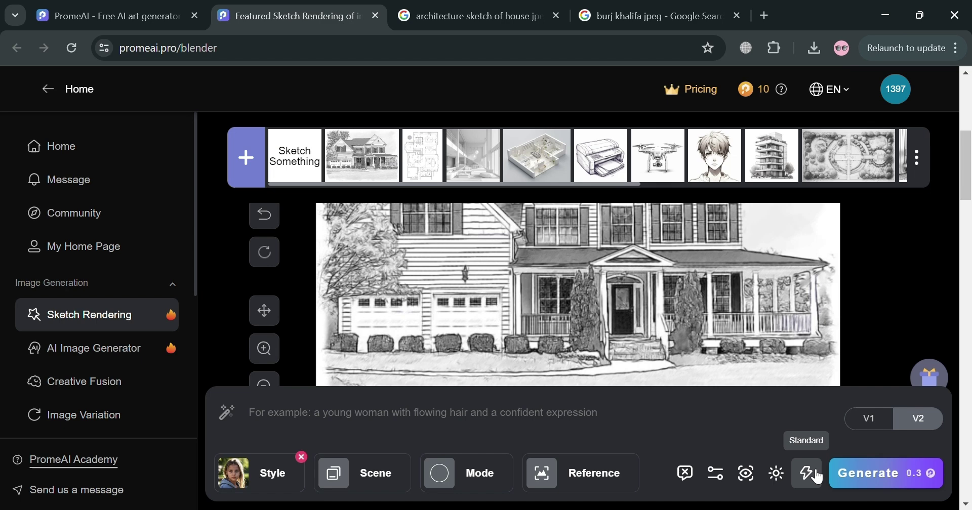
pyautogui.click(271, 476)
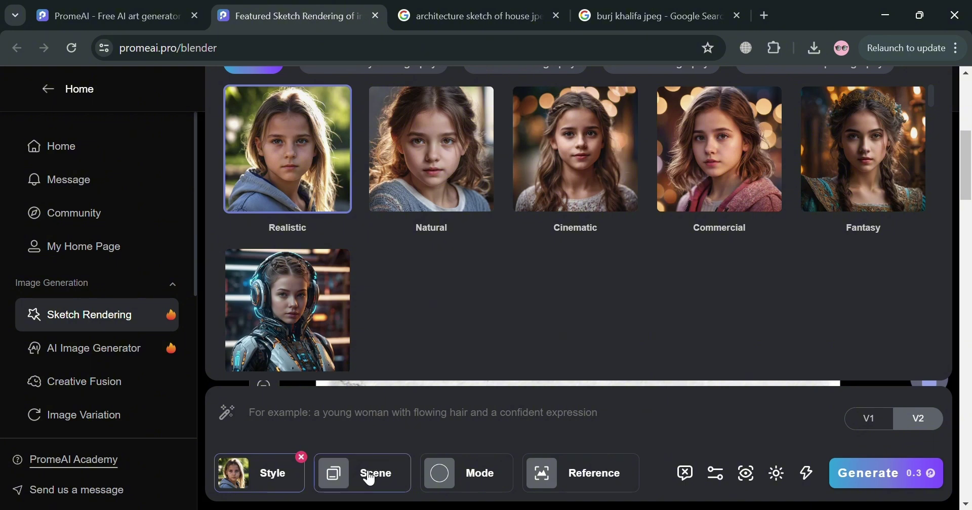
pyautogui.click(522, 428)
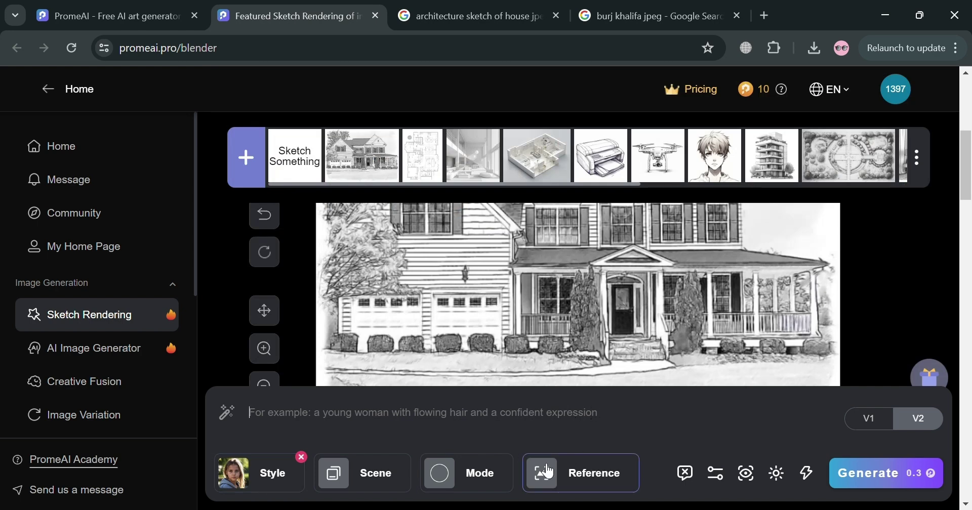
pyautogui.click(468, 477)
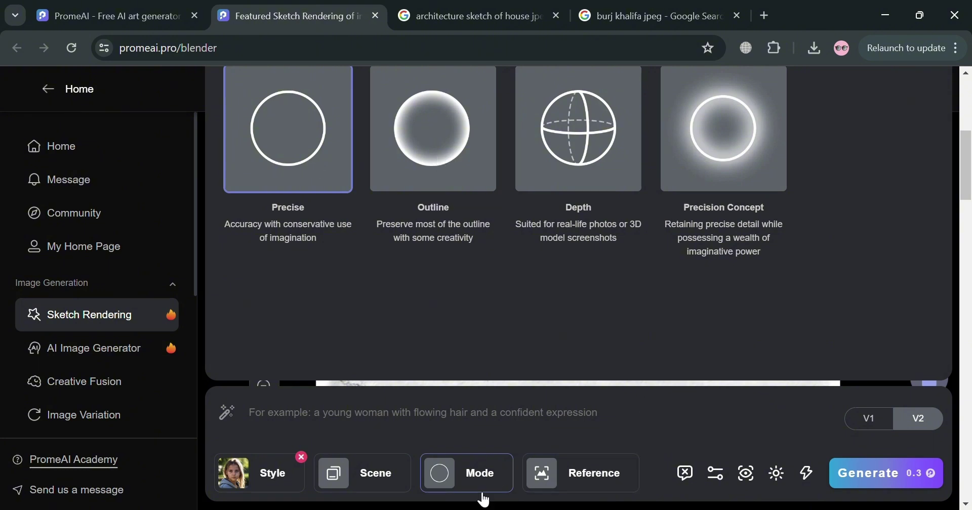
# - Attach the house sketch thumbnail as the reference image
pyautogui.click(557, 482)
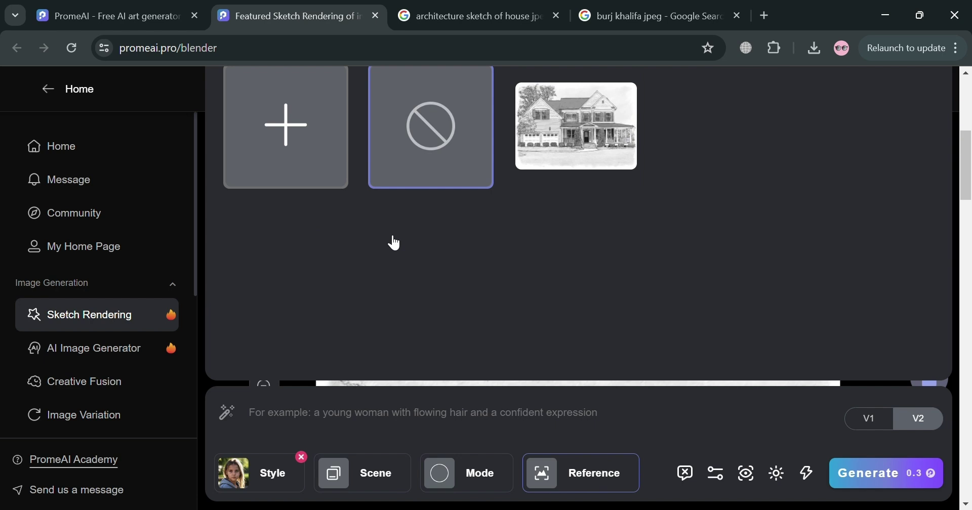
pyautogui.scroll(2, 585, 230)
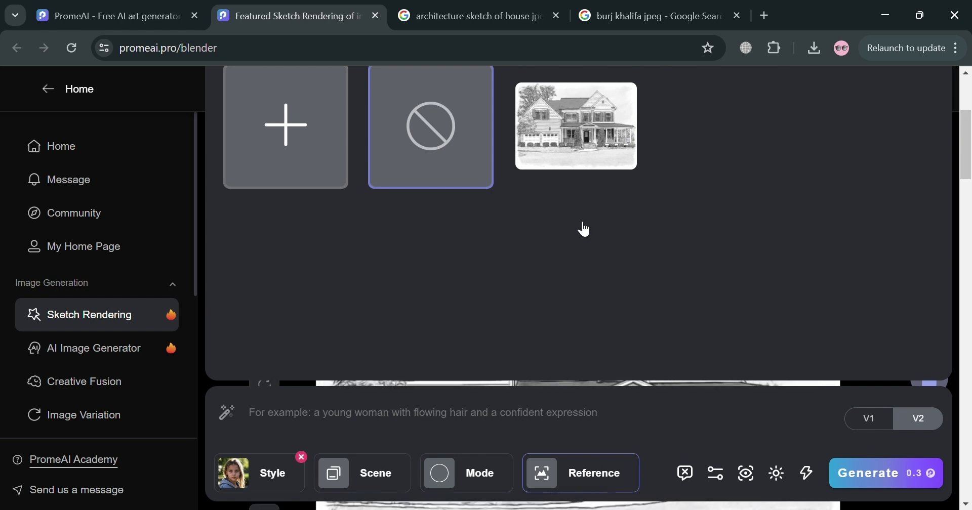
pyautogui.scroll(-1, 599, 277)
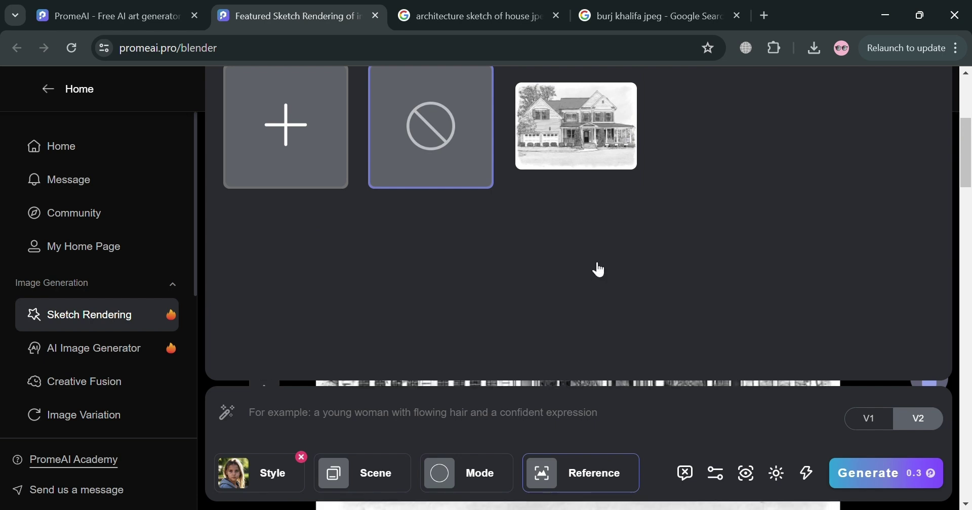
pyautogui.click(589, 159)
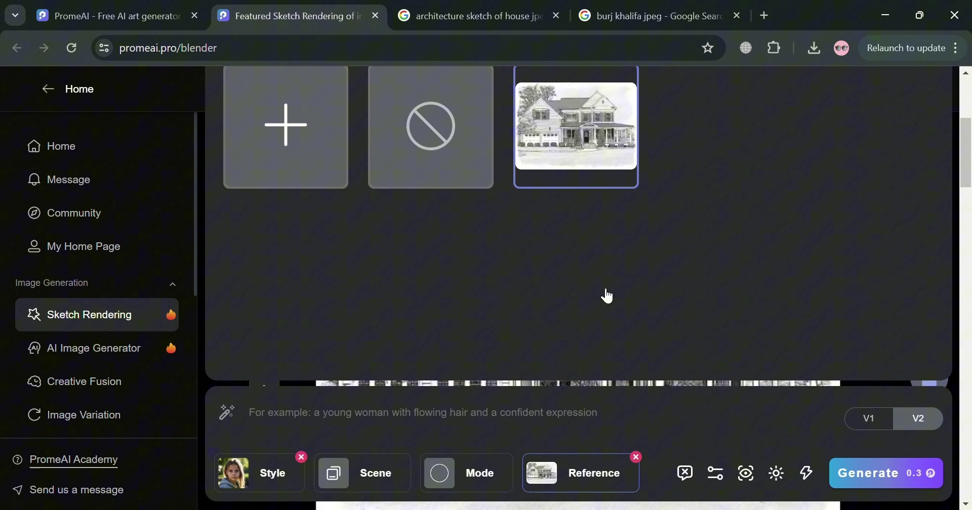
pyautogui.click(680, 421)
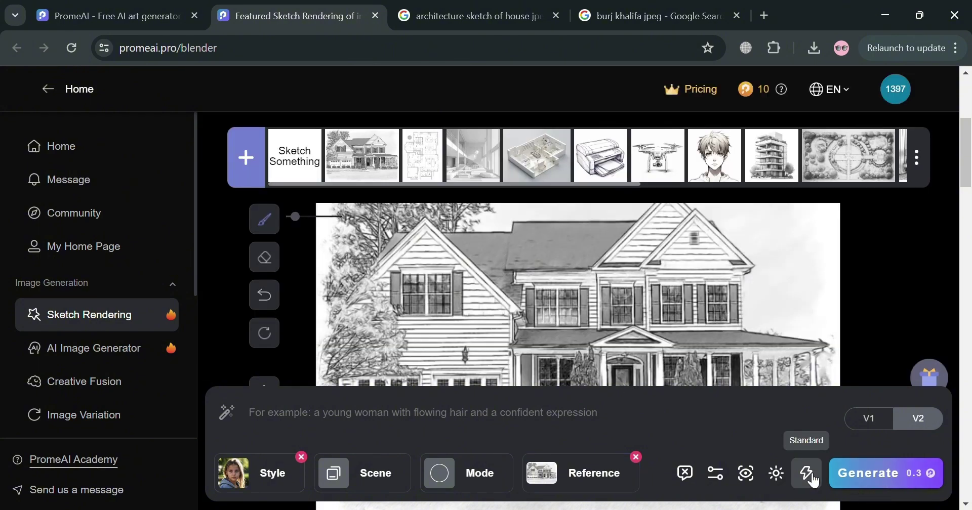
# - Generate realistic photo renders of the house sketch
pyautogui.click(889, 479)
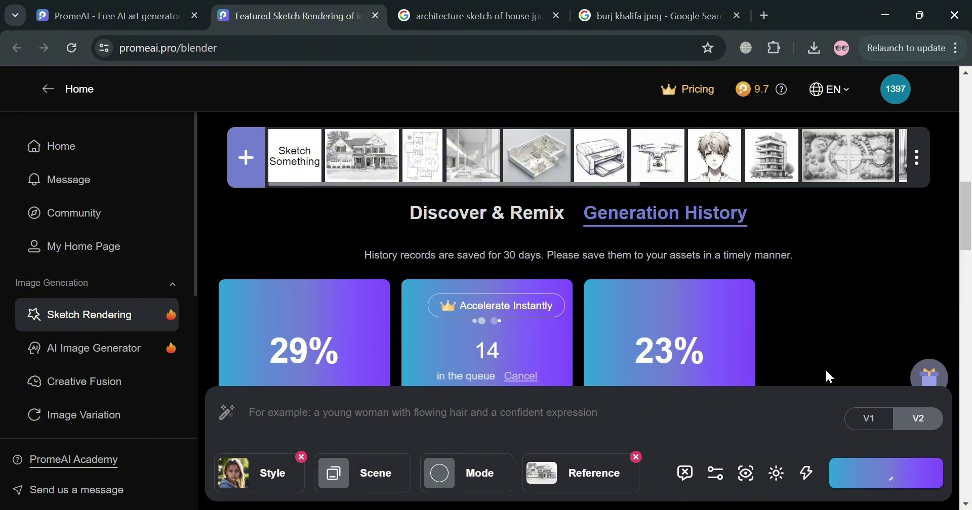
pyautogui.scroll(-2, 828, 377)
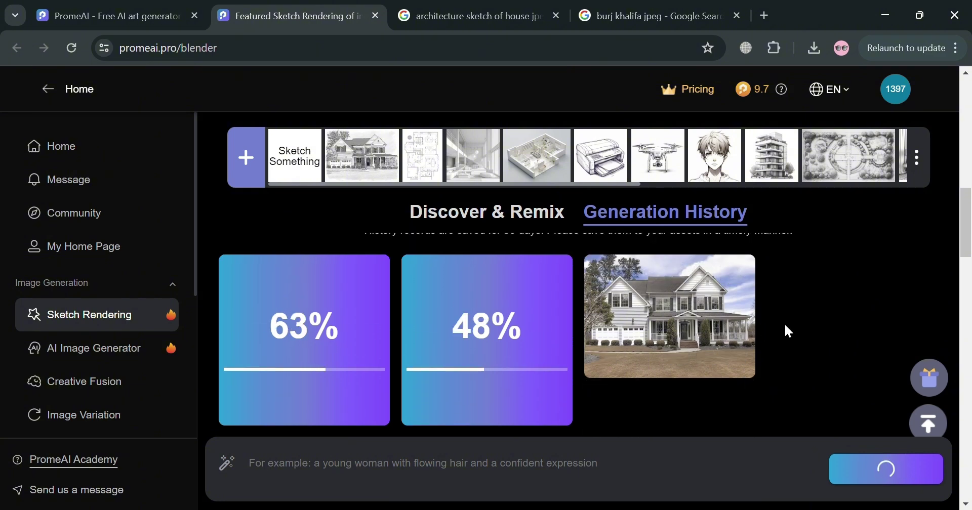
# - Compare two finished house renders with the sketch side by side and view download options
pyautogui.click(674, 320)
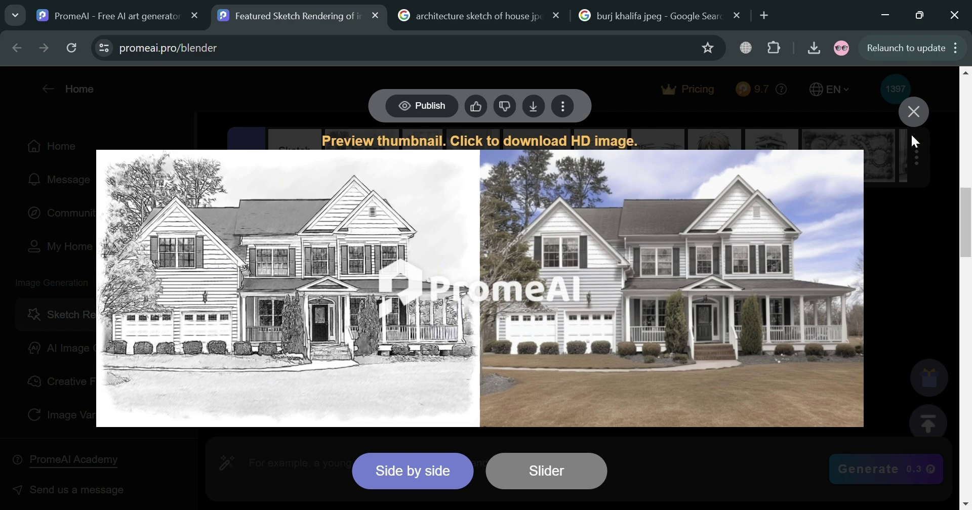
pyautogui.click(915, 114)
pyautogui.moveTo(487, 316)
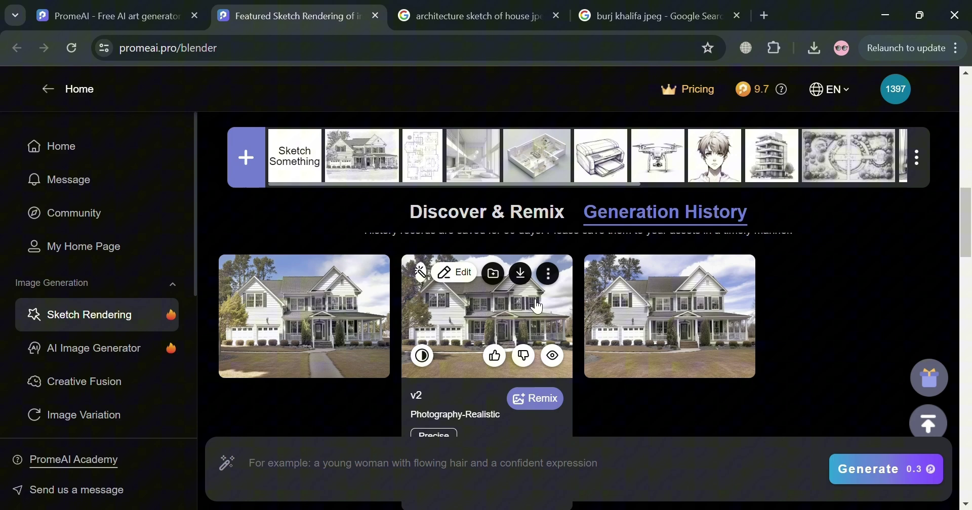
pyautogui.click(500, 309)
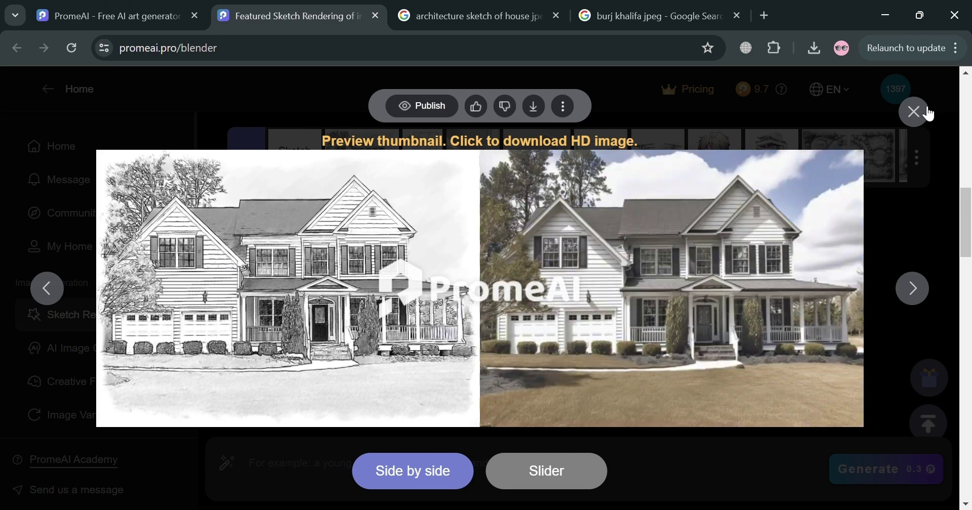
pyautogui.click(534, 106)
pyautogui.click(914, 113)
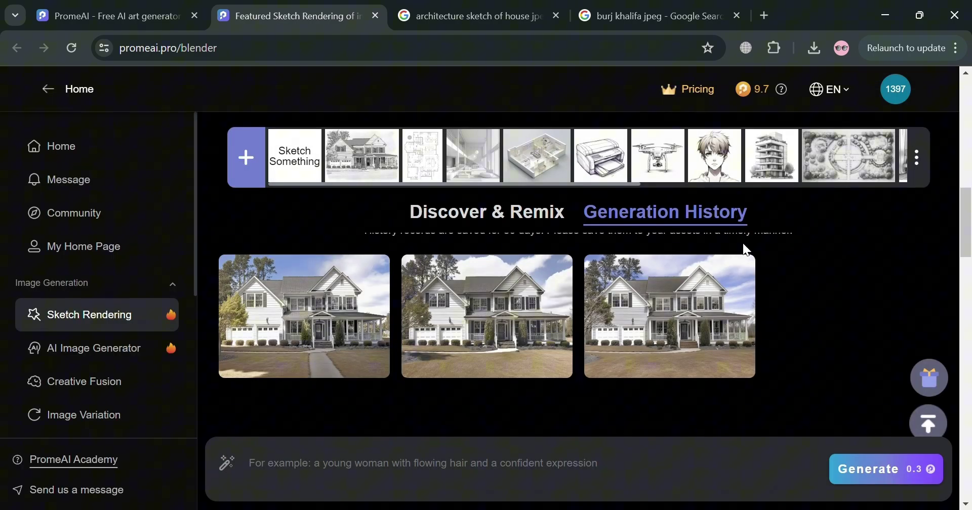
pyautogui.scroll(2, 742, 241)
pyautogui.scroll(-1, 742, 242)
pyautogui.scroll(-2, 742, 242)
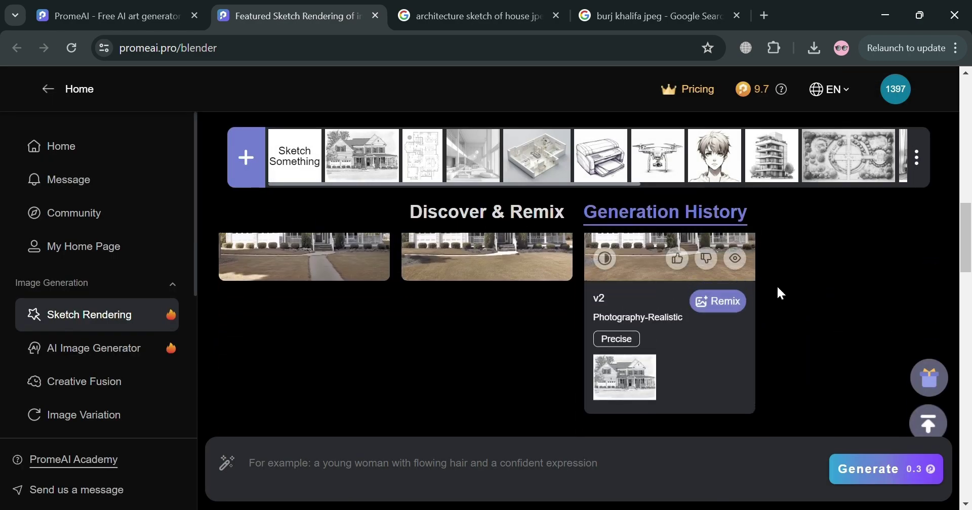
pyautogui.scroll(1, 648, 334)
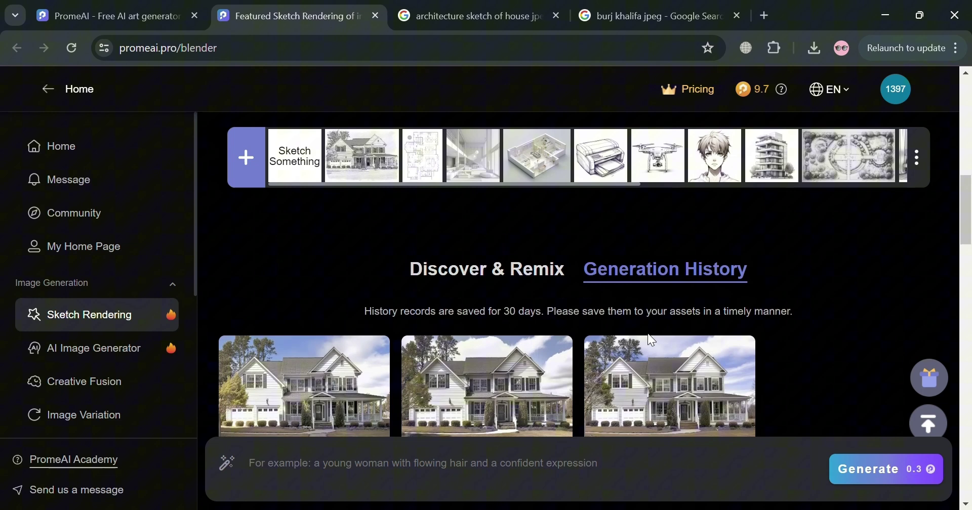
pyautogui.scroll(2, 648, 333)
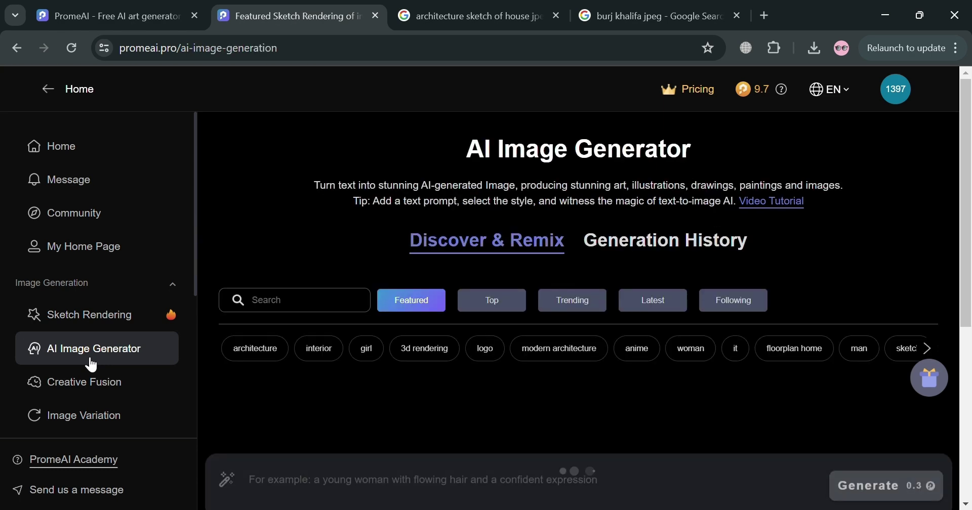
pyautogui.scroll(-3, 486, 344)
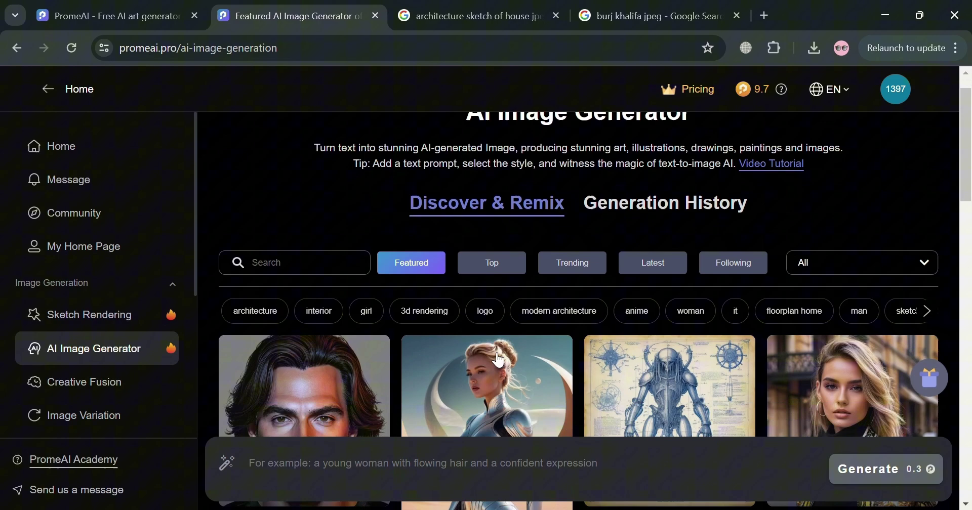
pyautogui.scroll(2, 499, 360)
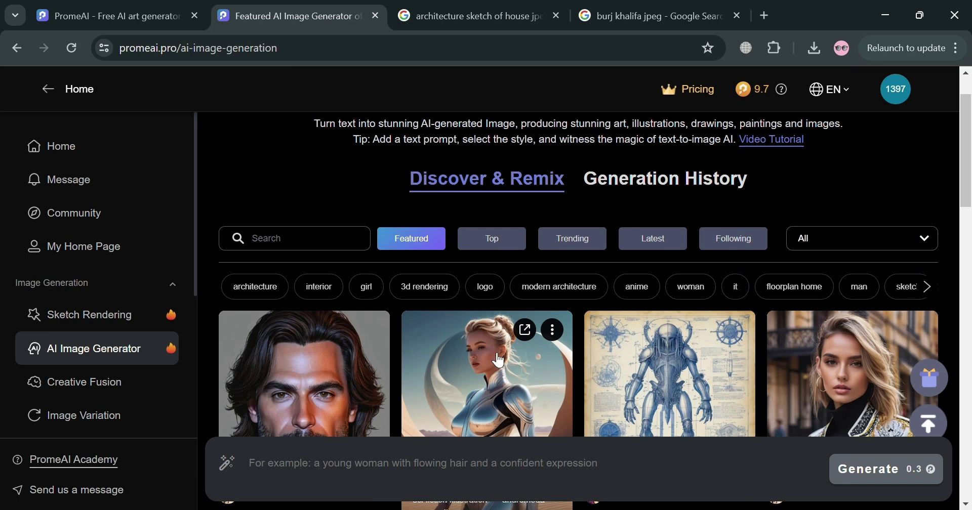
pyautogui.scroll(-2, 157, 415)
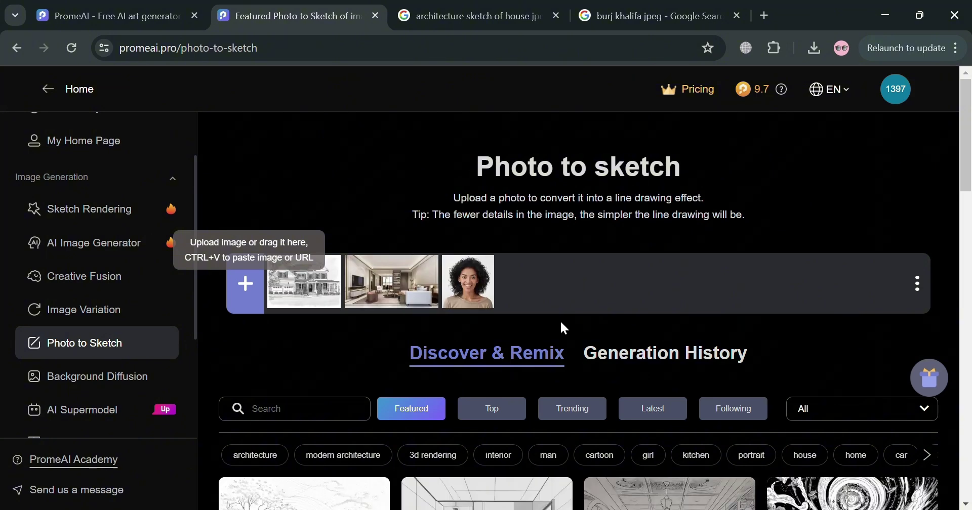
pyautogui.scroll(-3, 370, 360)
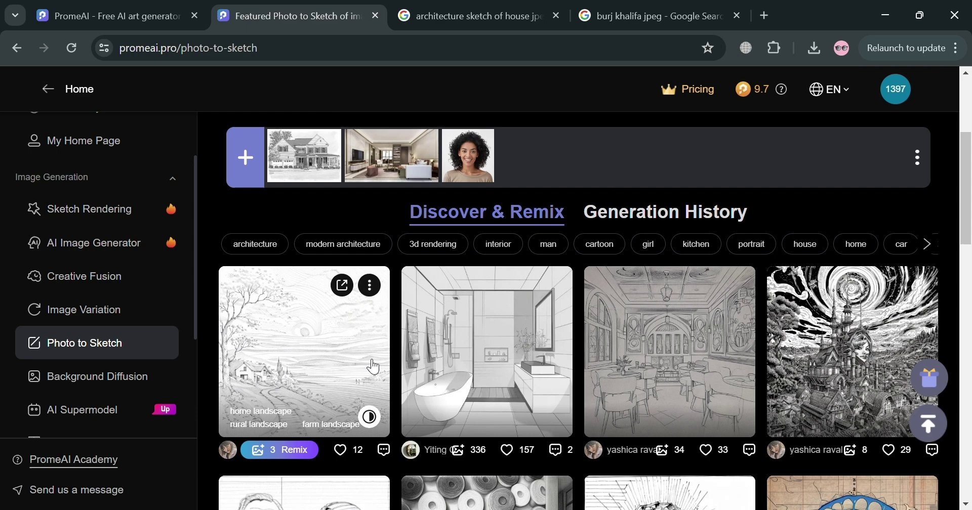
pyautogui.scroll(-4, 616, 353)
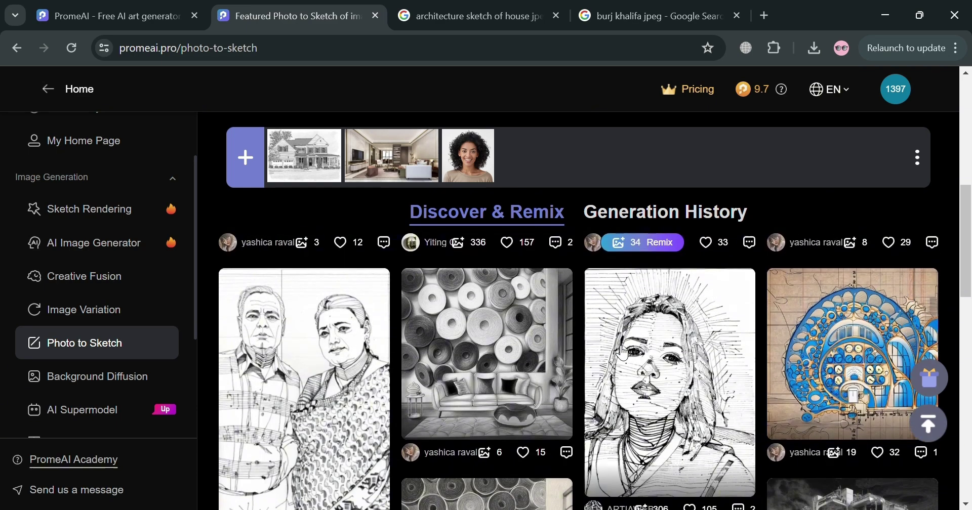
pyautogui.scroll(3, 621, 350)
pyautogui.scroll(1, 616, 347)
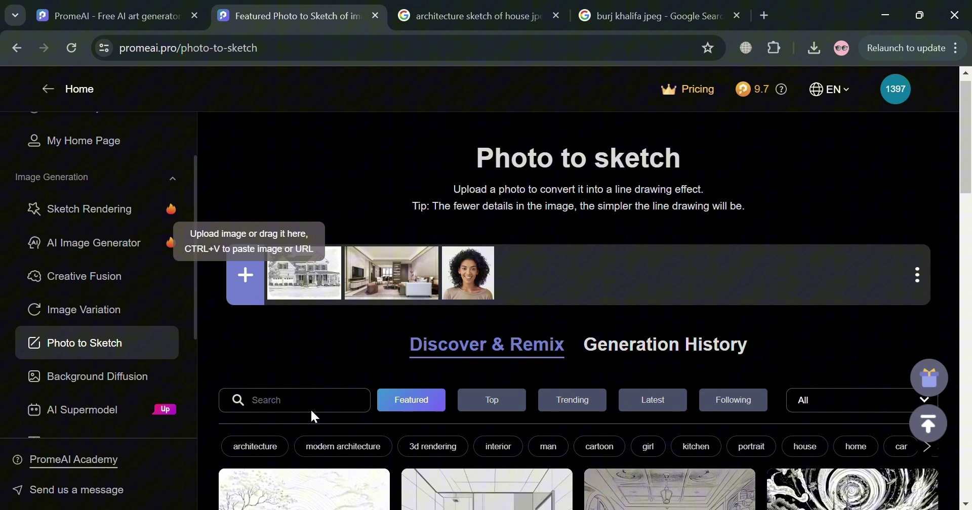
# - Find the Burj Khalifa night photo in Google Images and upload it to Photo to Sketch
pyautogui.click(597, 15)
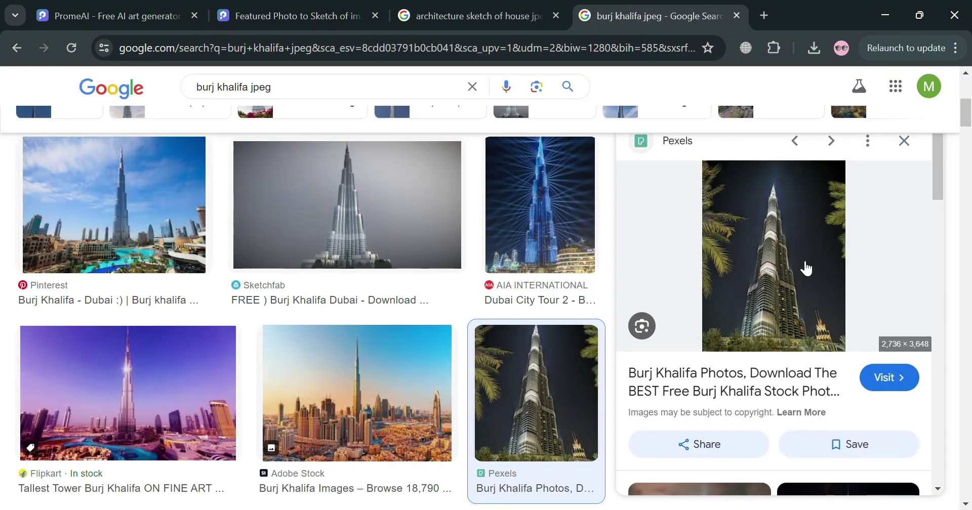
pyautogui.click(321, 7)
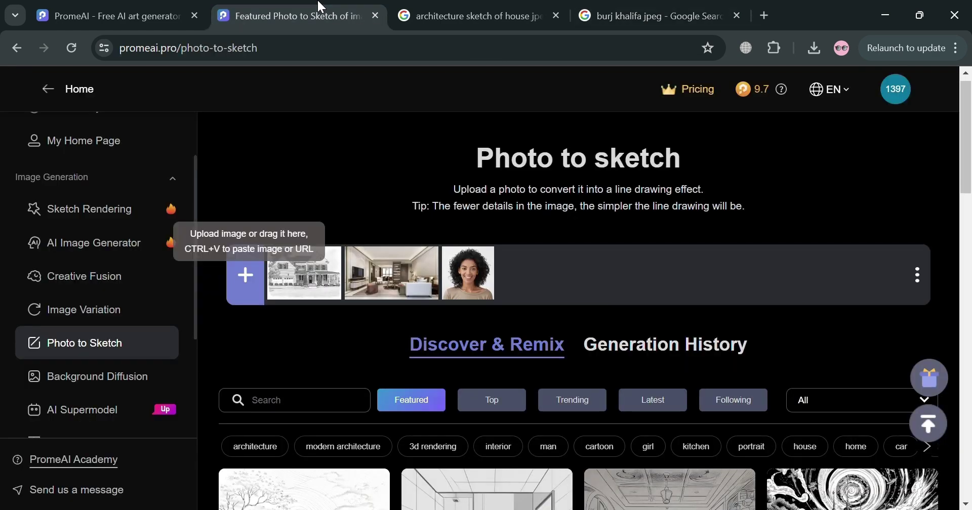
pyautogui.click(250, 286)
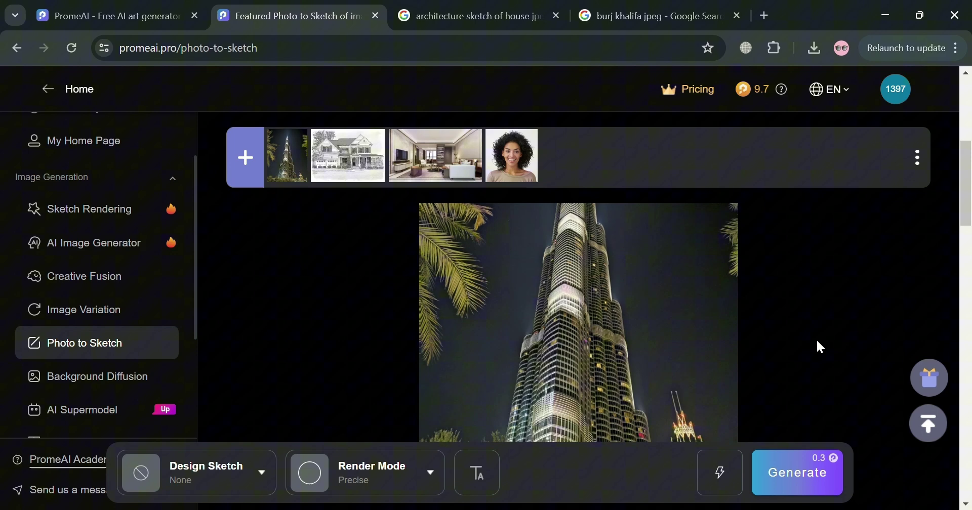
# - Choose the Art sketch Concept style for the Burj Khalifa photo after trying Hand-drawn Line Art
pyautogui.click(257, 473)
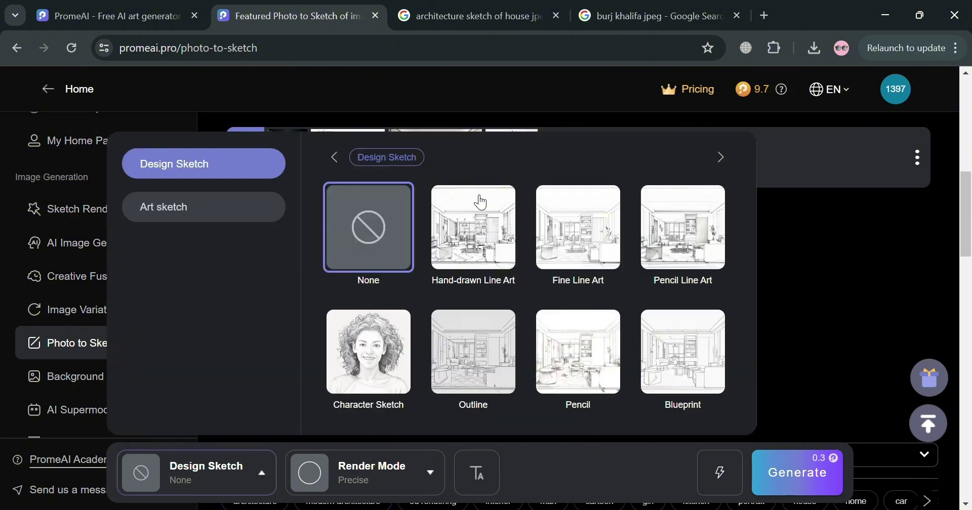
pyautogui.moveTo(473, 226)
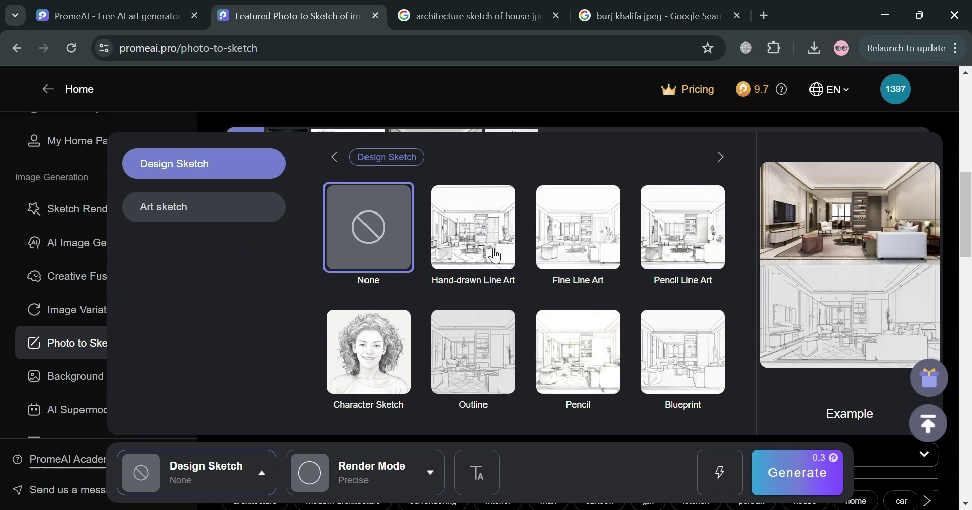
pyautogui.click(496, 248)
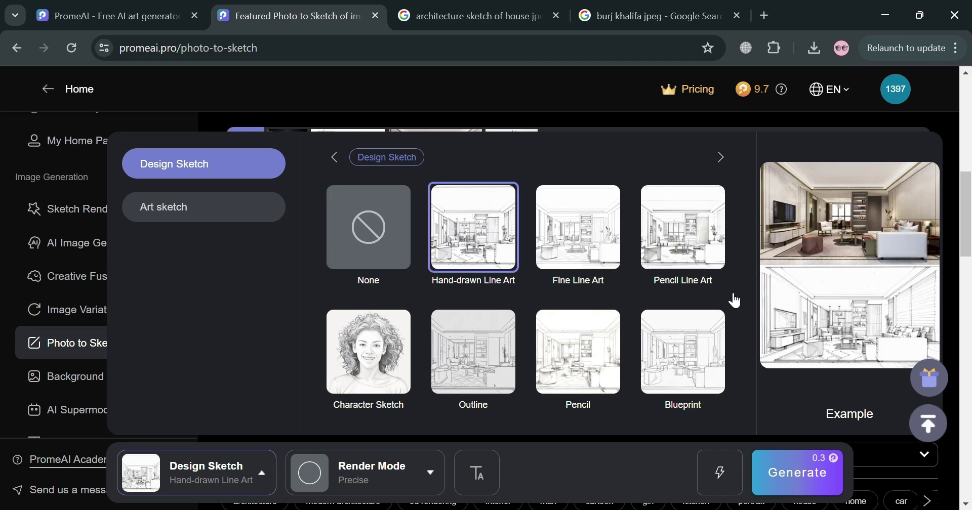
pyautogui.click(233, 216)
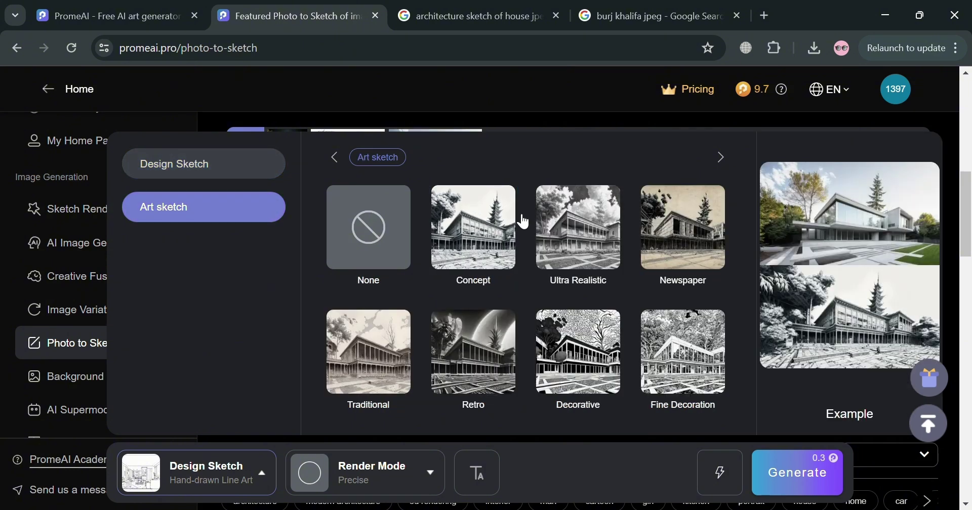
pyautogui.moveTo(473, 227)
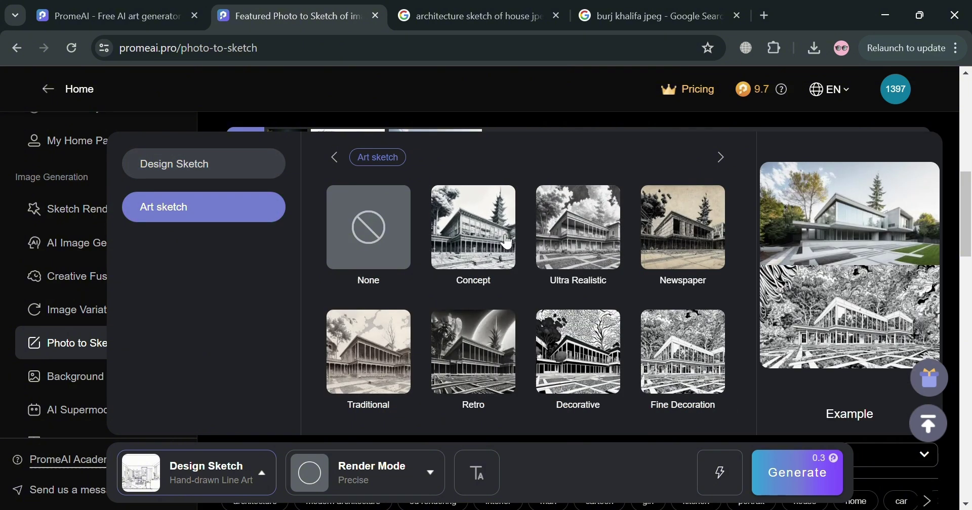
pyautogui.click(506, 242)
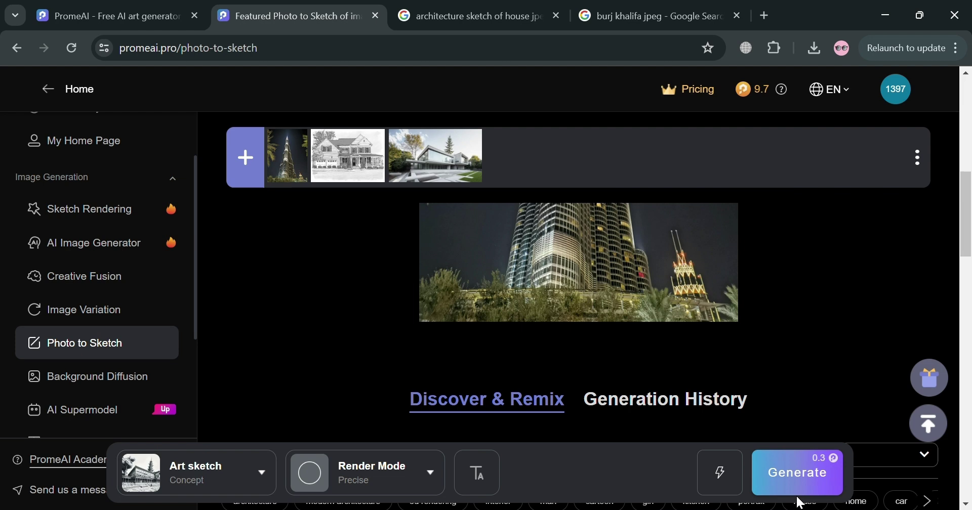
# - Generate Concept sketches of the Burj Khalifa and browse the variants beside the original photo
pyautogui.click(816, 486)
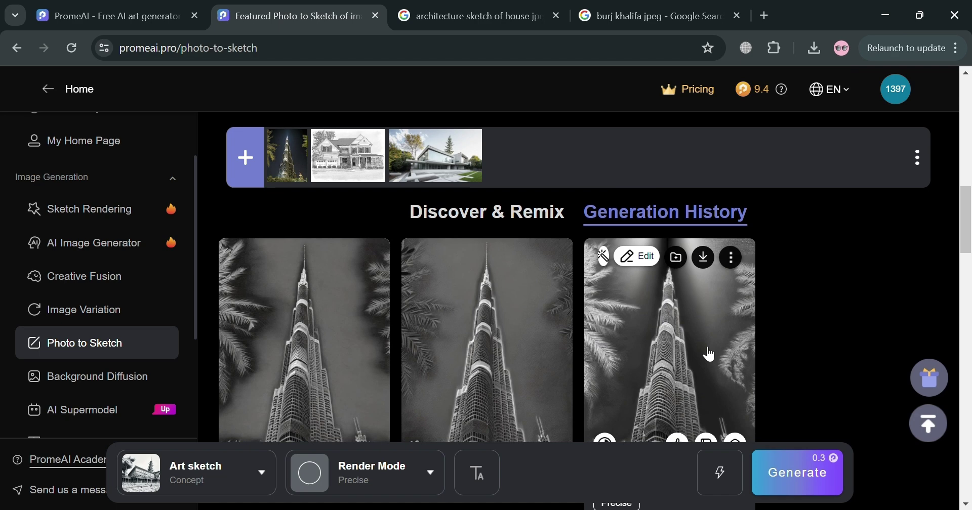
pyautogui.scroll(-1, 471, 373)
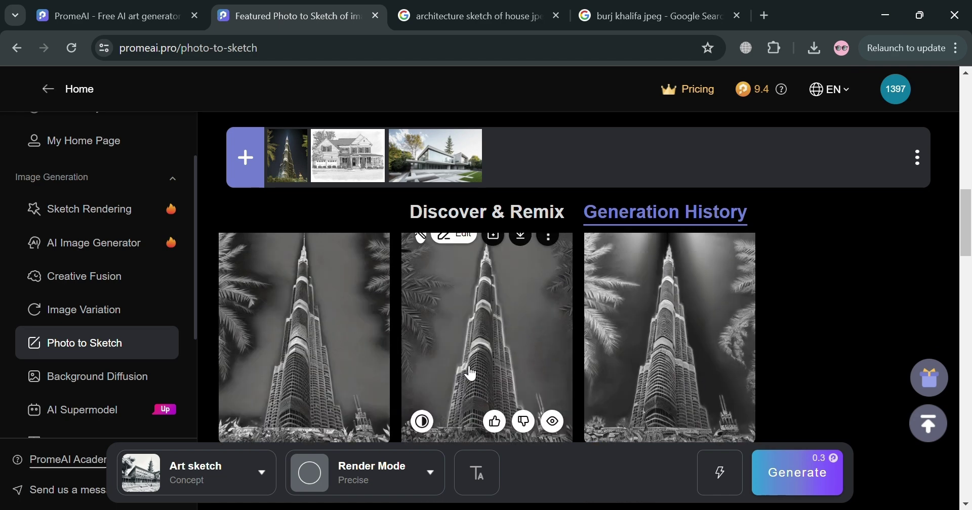
pyautogui.moveTo(304, 338)
pyautogui.click(368, 368)
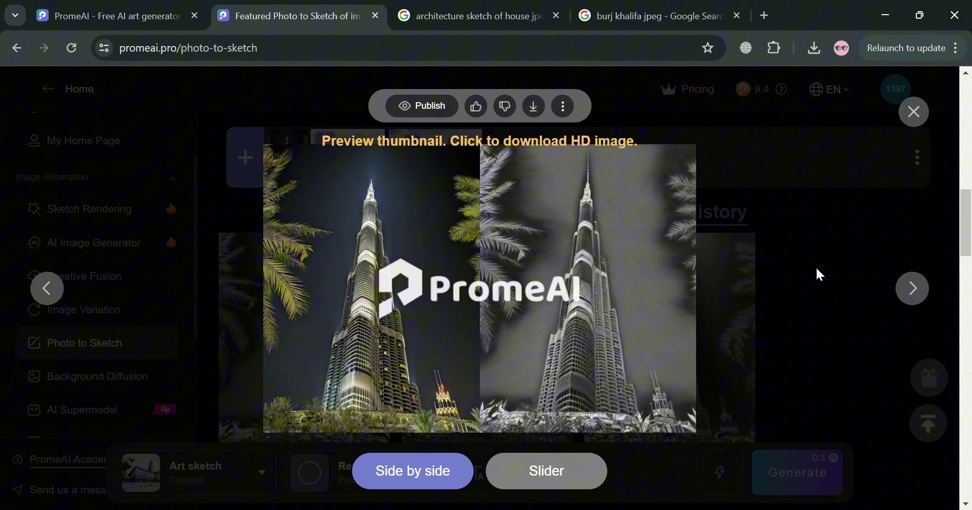
pyautogui.click(913, 298)
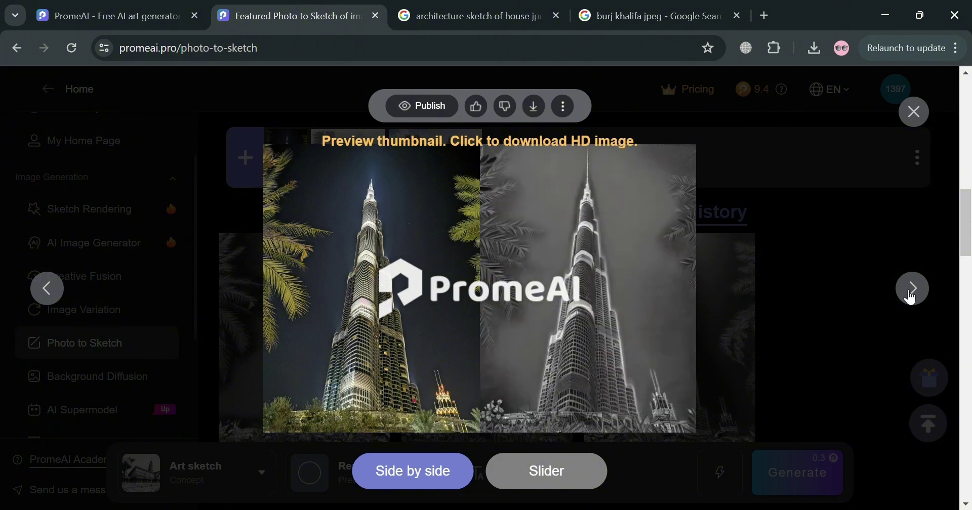
pyautogui.click(913, 298)
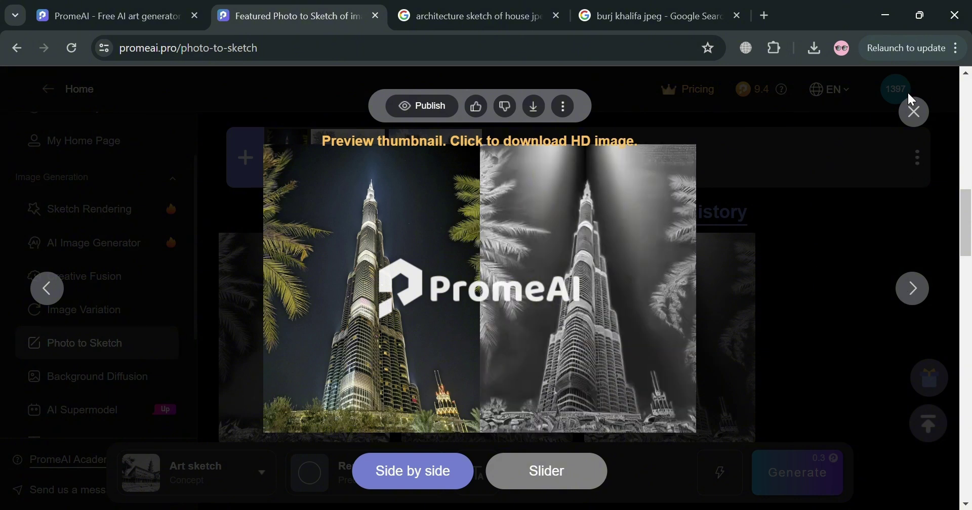
pyautogui.click(915, 112)
pyautogui.moveTo(486, 334)
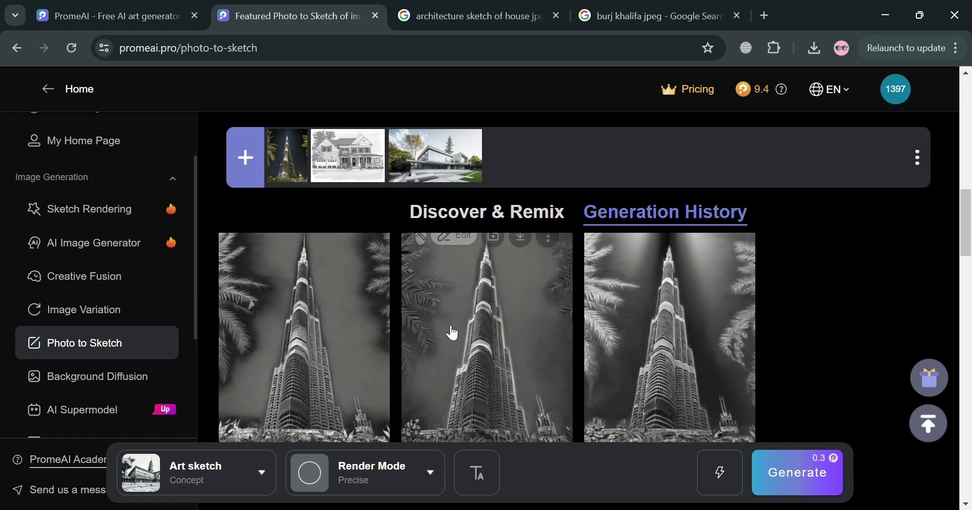
# - Switch to the Design Sketch Hand-drawn Line Art style and generate new sketches
pyautogui.click(261, 473)
pyautogui.click(202, 167)
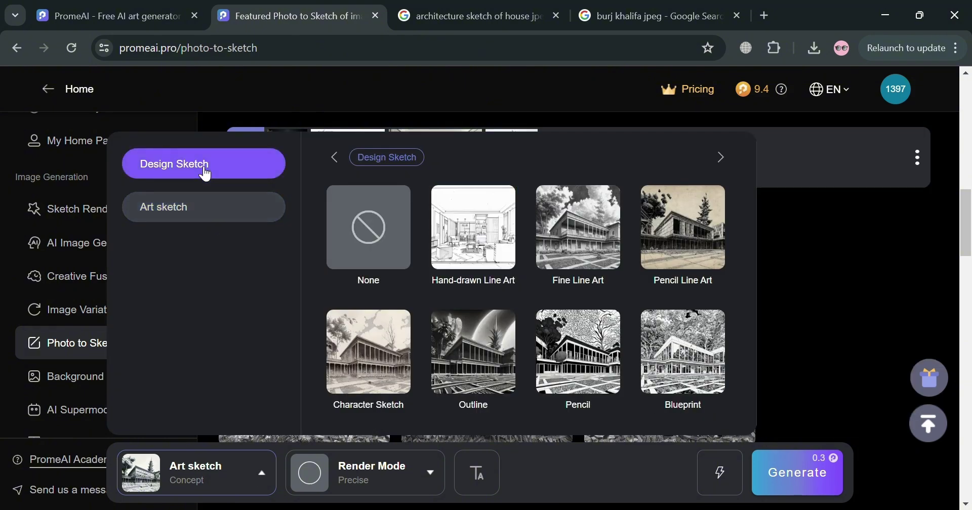
pyautogui.click(475, 260)
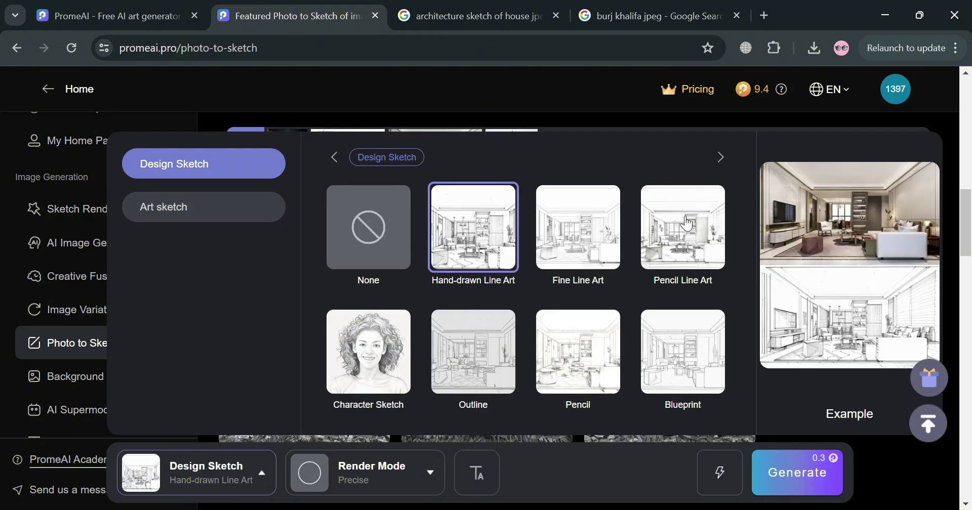
pyautogui.click(767, 495)
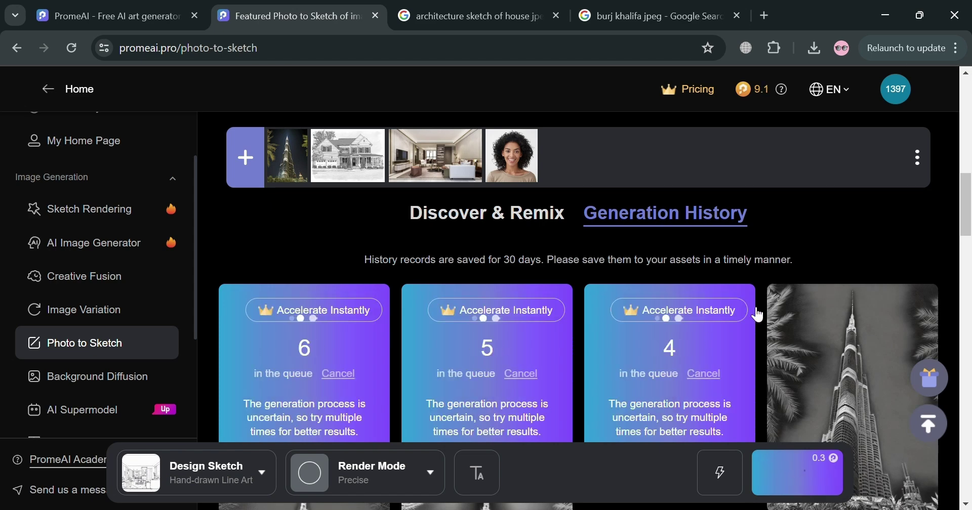
pyautogui.scroll(-2, 758, 314)
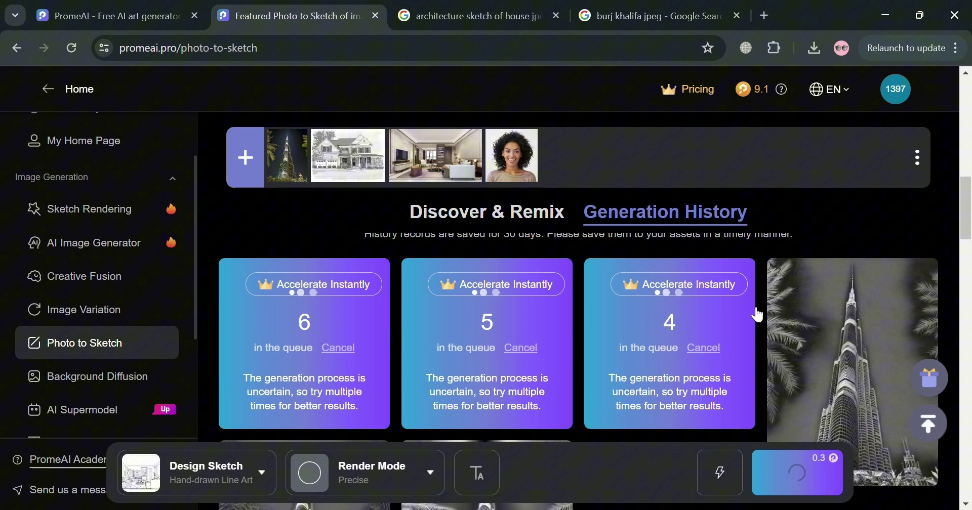
# - Preview a line-art sketch against the original photo, then review the generation history
pyautogui.click(651, 387)
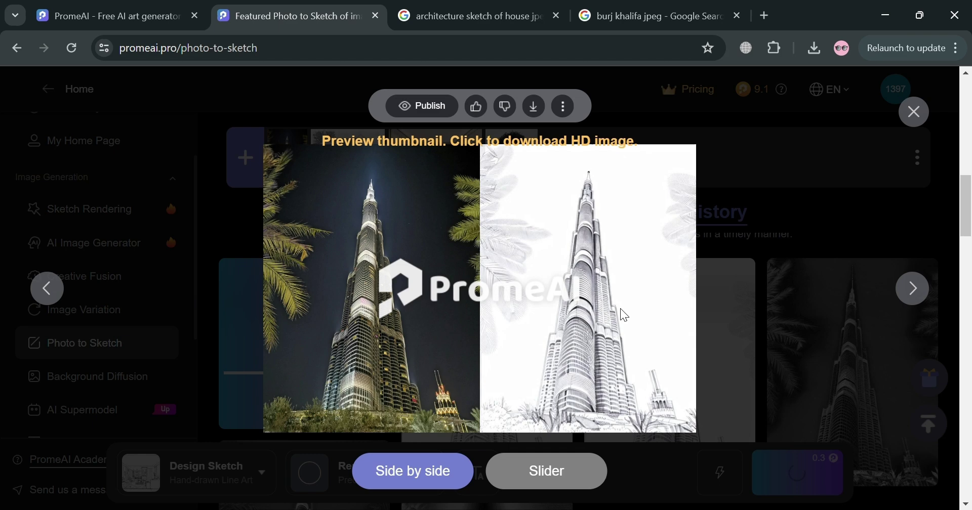
pyautogui.click(922, 123)
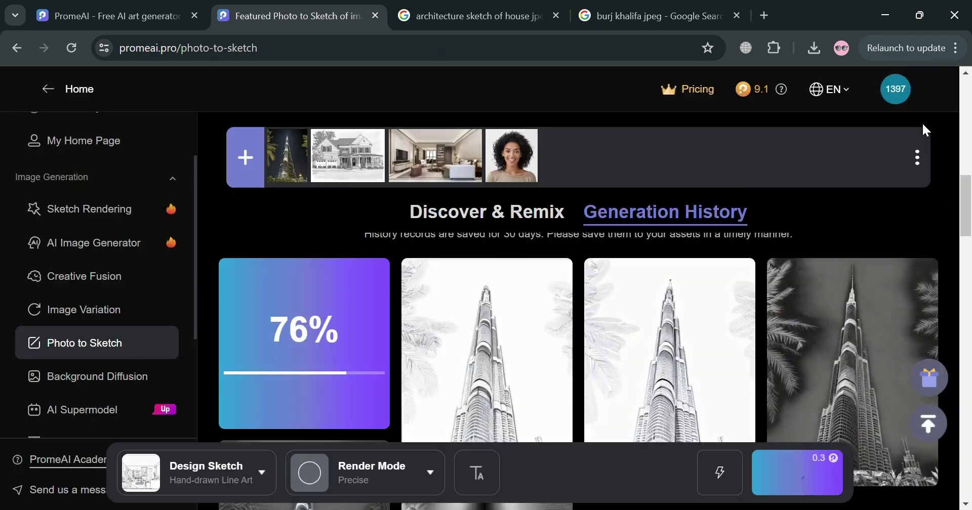
pyautogui.scroll(-1, 493, 343)
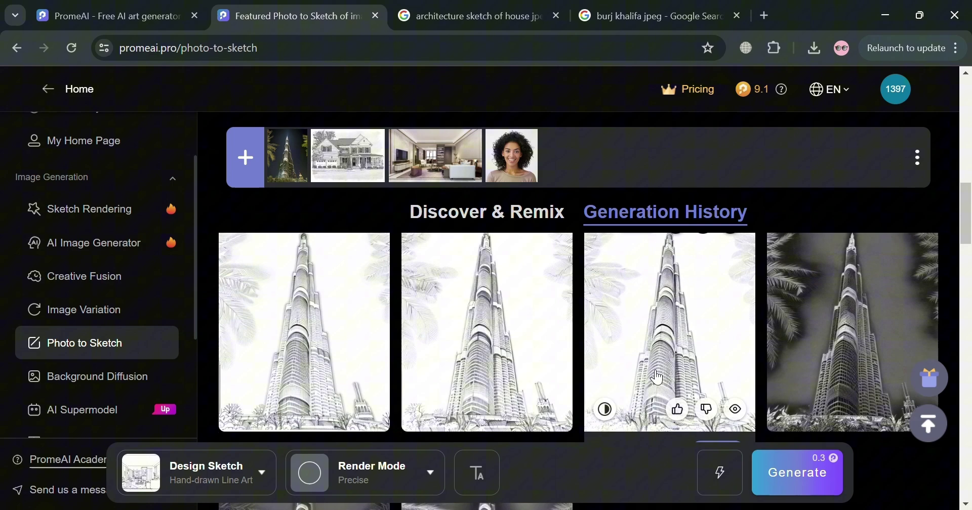
pyautogui.scroll(2, 646, 367)
pyautogui.scroll(3, 649, 368)
pyautogui.scroll(-2, 650, 370)
pyautogui.scroll(5, 653, 376)
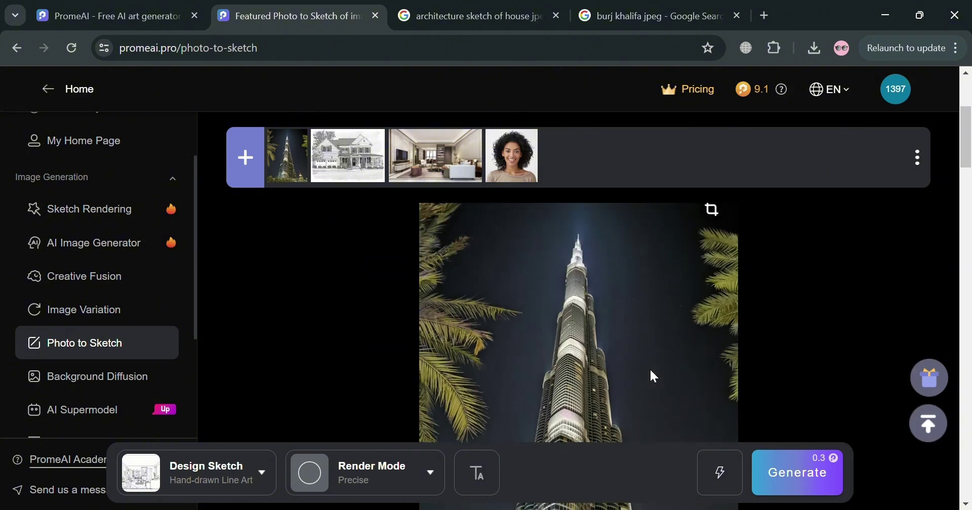
pyautogui.scroll(-2, 653, 376)
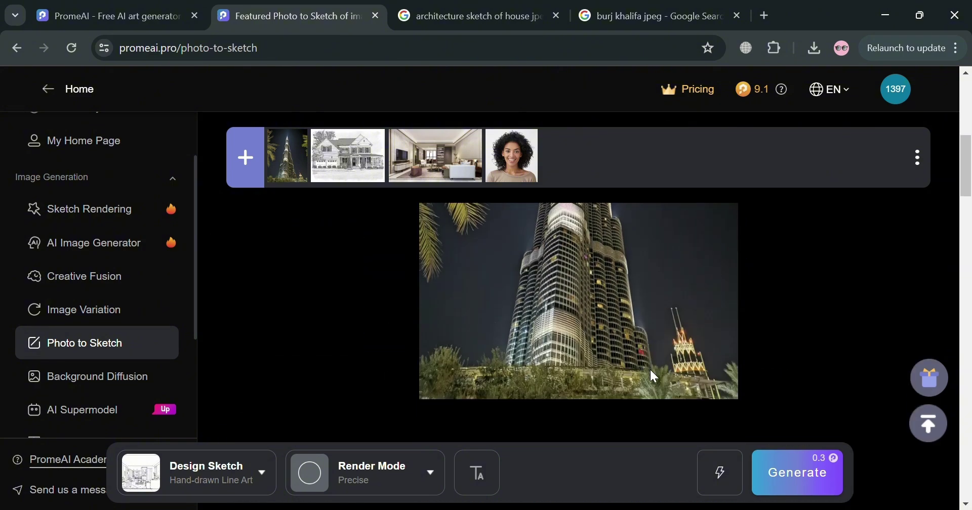
# - Open the Image Variation tool and scroll through its example gallery
pyautogui.click(100, 311)
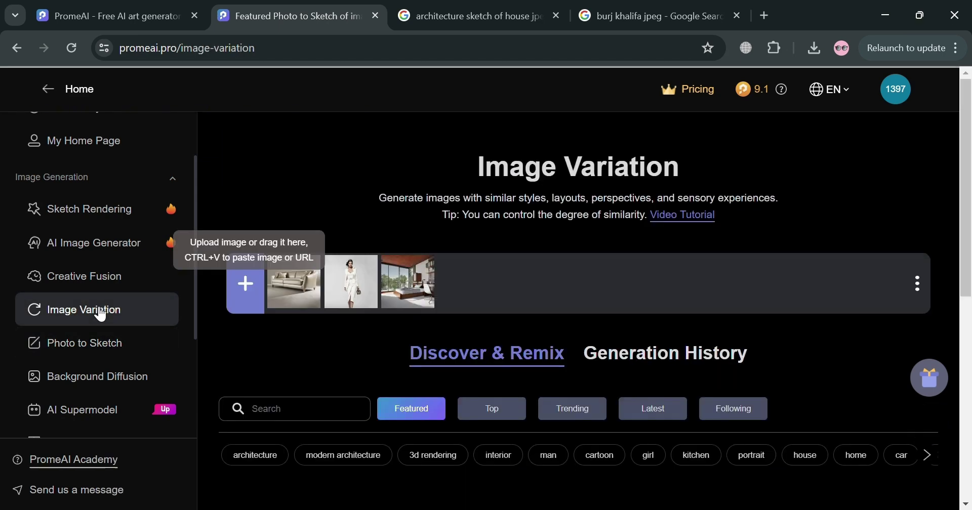
pyautogui.scroll(-2, 630, 356)
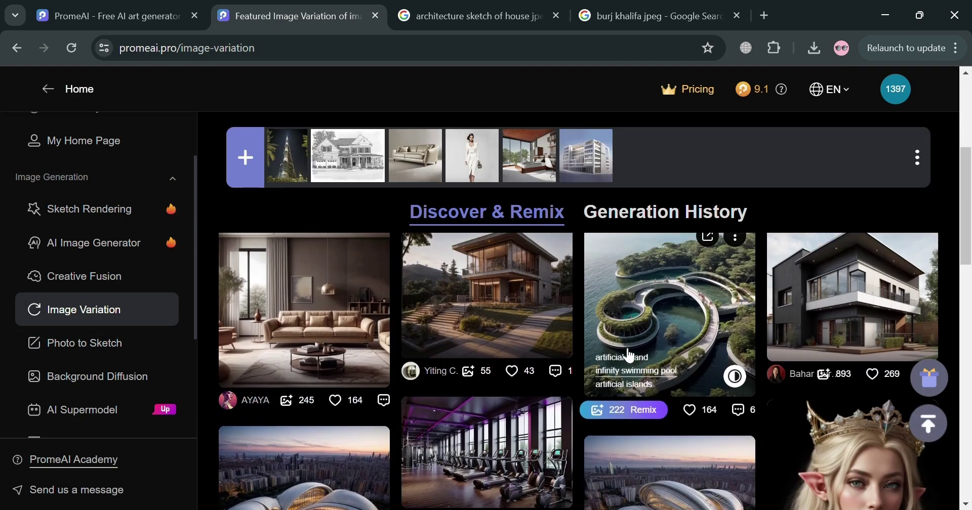
pyautogui.scroll(1, 630, 356)
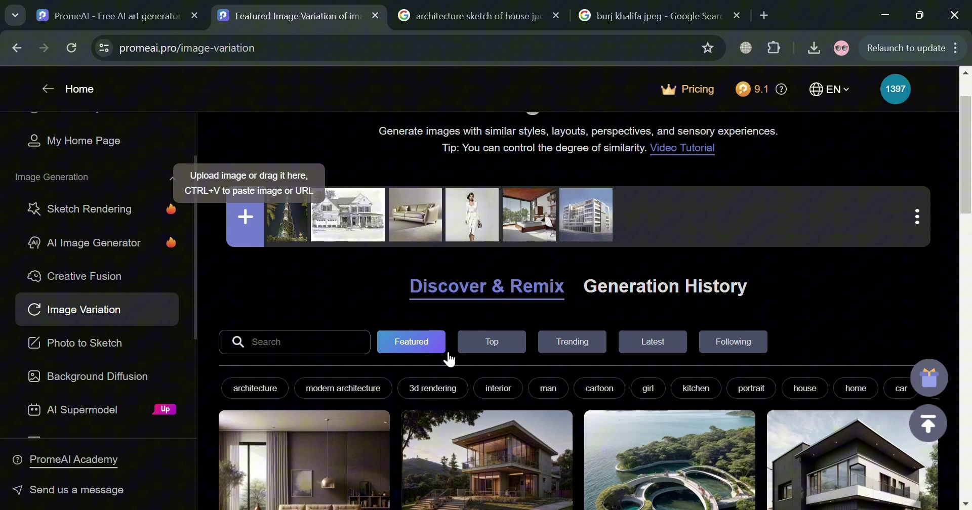
pyautogui.scroll(-1, 501, 397)
pyautogui.scroll(-3, 503, 398)
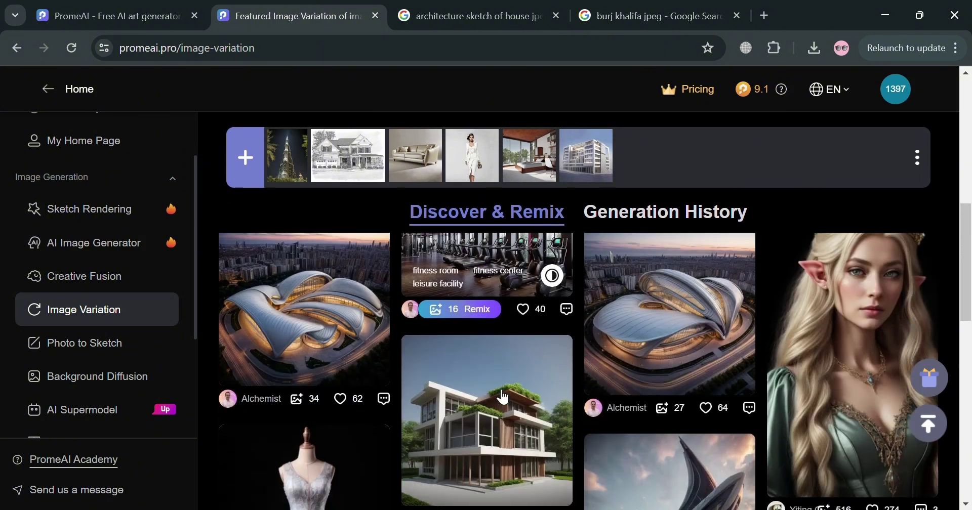
pyautogui.scroll(-1, 503, 397)
pyautogui.scroll(-3, 503, 397)
pyautogui.scroll(5, 502, 398)
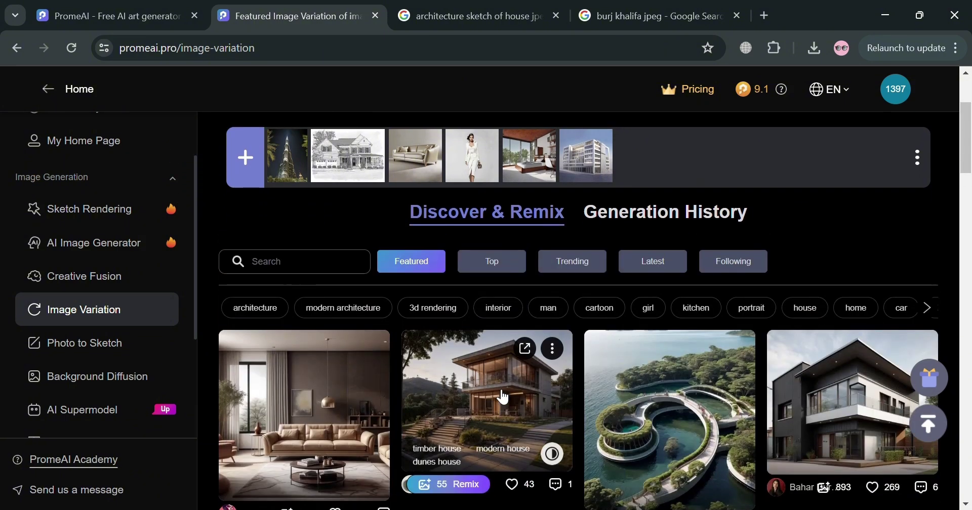
pyautogui.scroll(1, 503, 397)
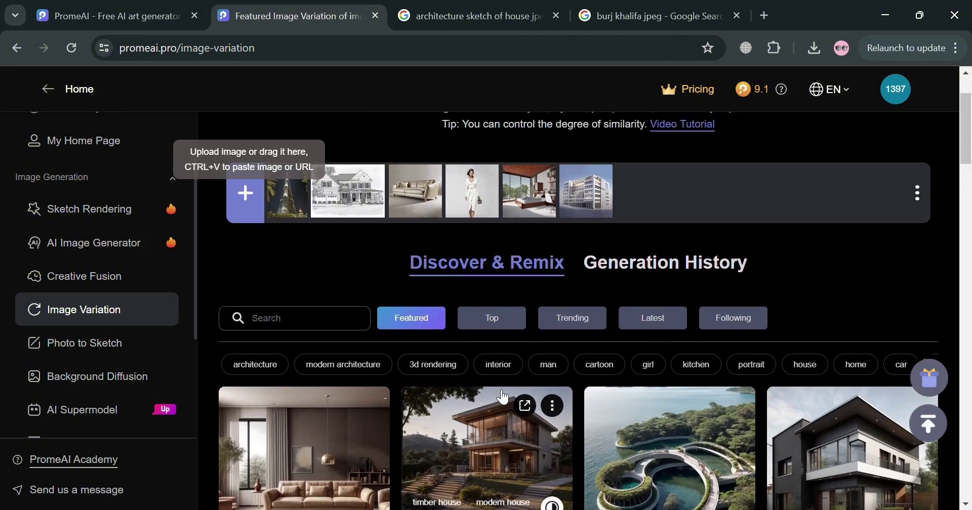
# - View the living-room and modern-house gallery designs in the detail viewer
pyautogui.click(341, 445)
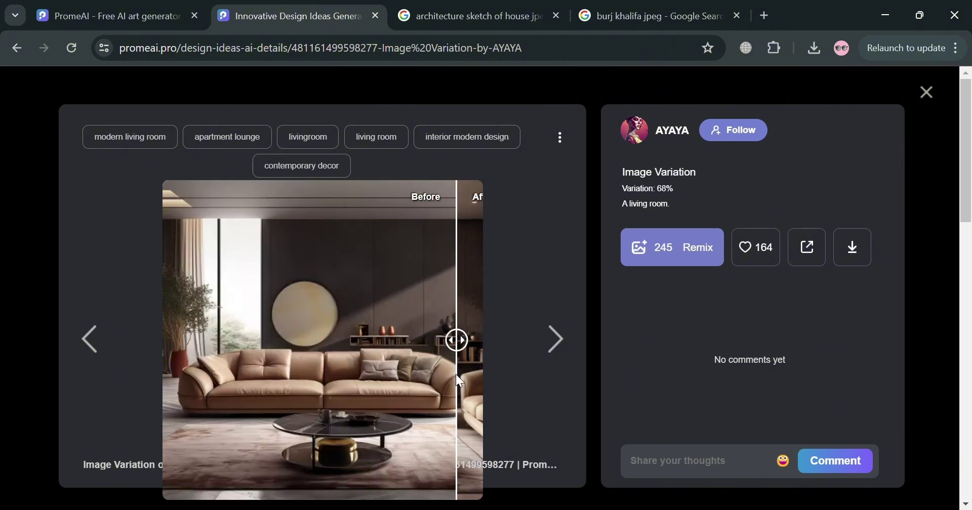
pyautogui.click(561, 351)
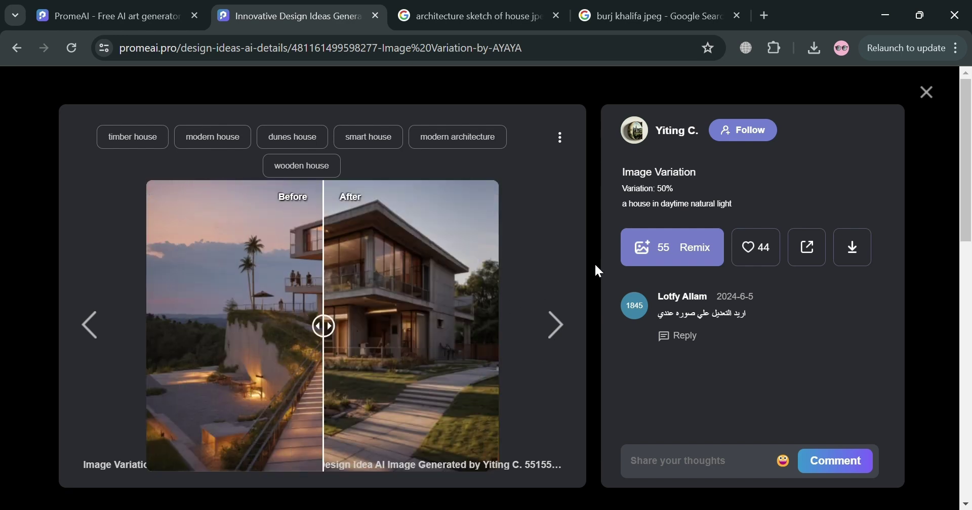
pyautogui.click(938, 99)
pyautogui.scroll(-2, 700, 443)
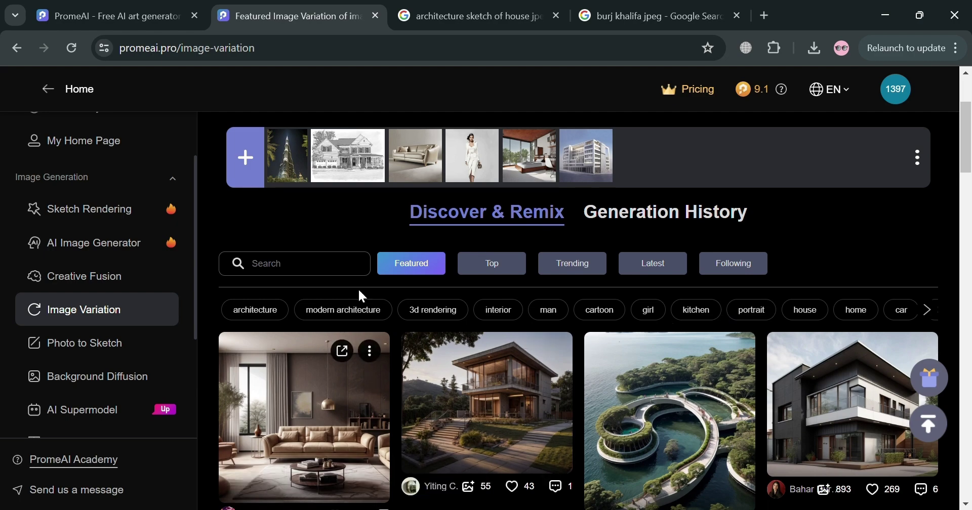
pyautogui.scroll(-2, 549, 386)
pyautogui.scroll(-3, 549, 386)
pyautogui.scroll(-3, 547, 386)
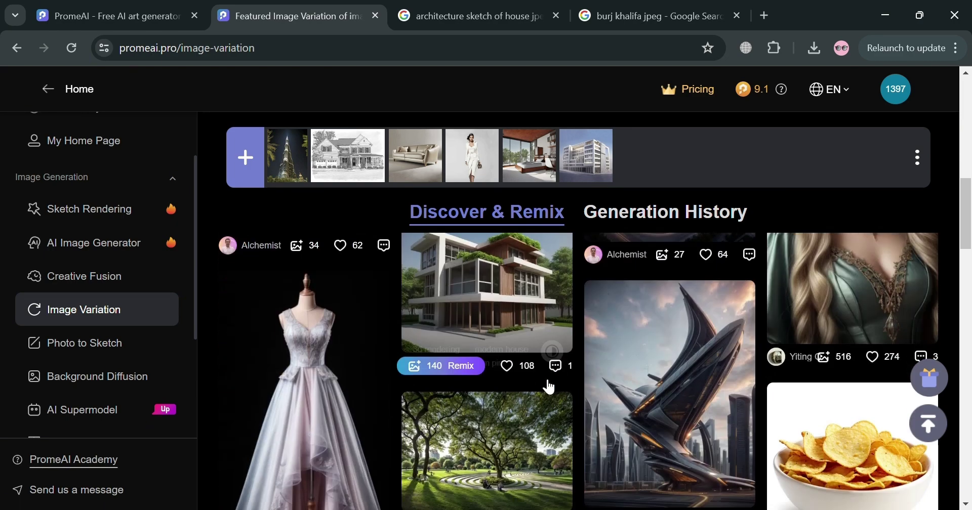
pyautogui.scroll(2, 545, 385)
pyautogui.scroll(2, 549, 386)
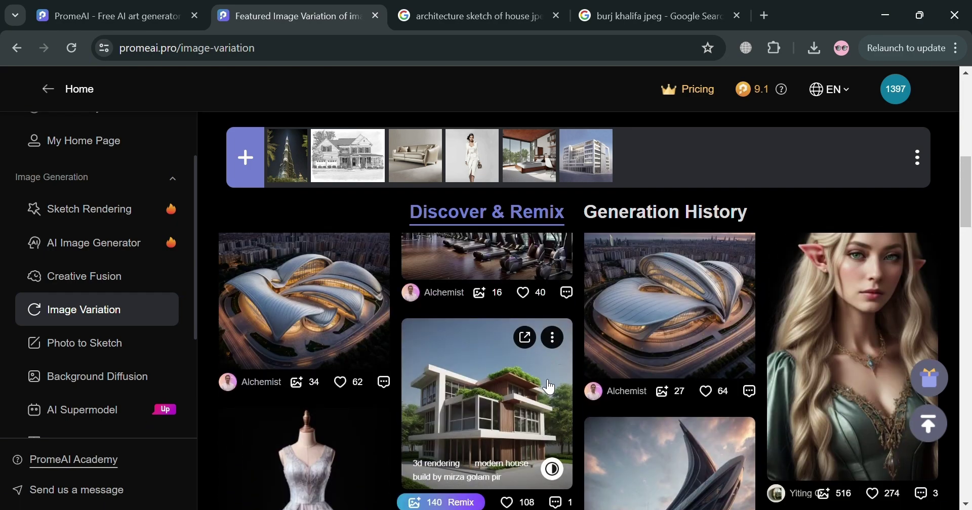
# - Go to the AI Image Generator and open the featured mid-century house design
pyautogui.click(128, 253)
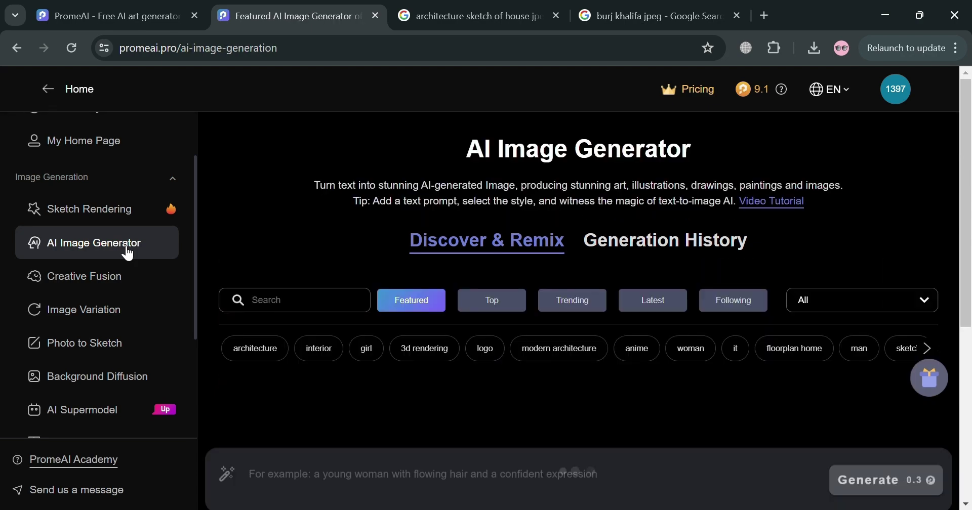
pyautogui.scroll(-2, 560, 362)
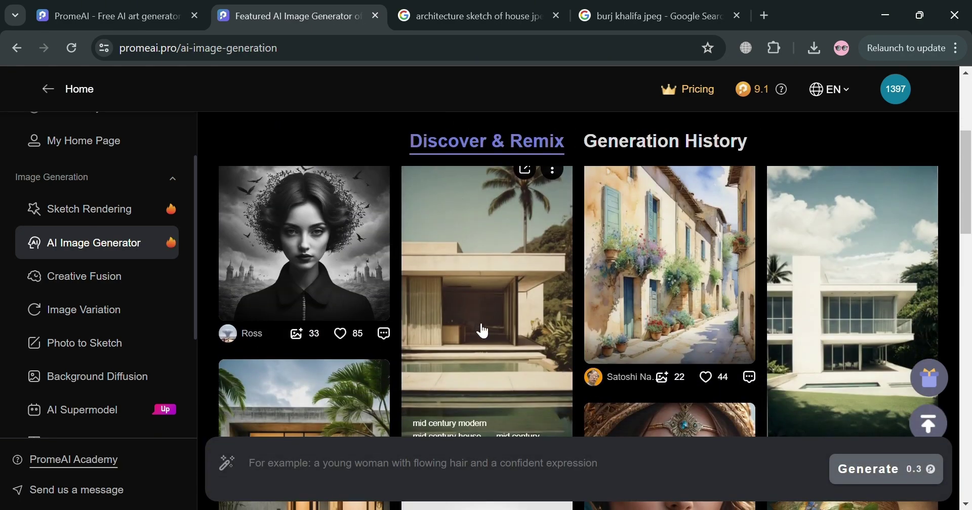
pyautogui.click(482, 330)
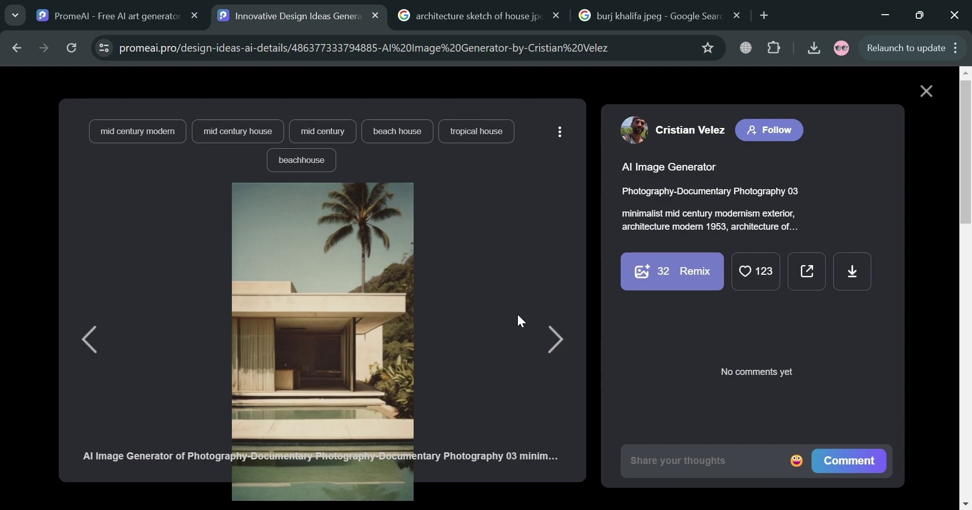
# - Browse the mid-century beach house details, then close them to return to the gallery
pyautogui.scroll(-7, 518, 313)
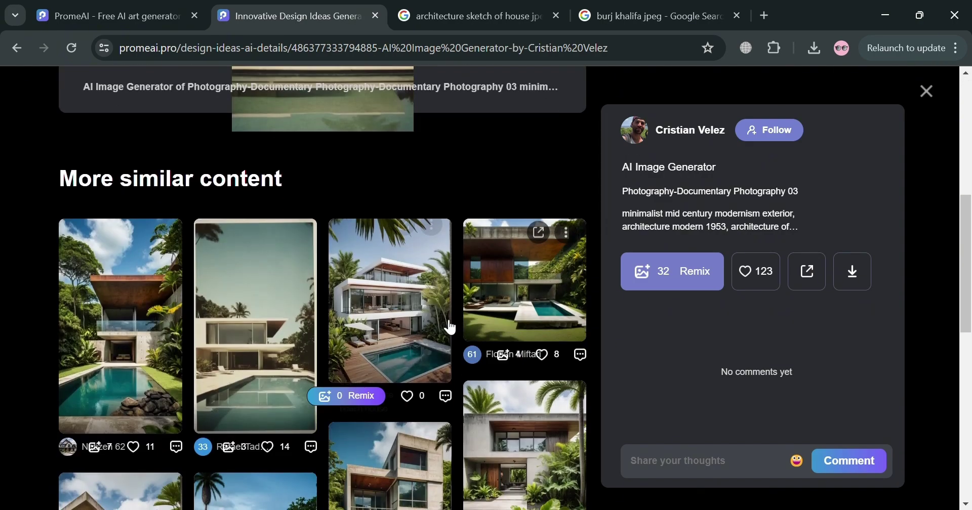
pyautogui.scroll(-3, 447, 327)
pyautogui.scroll(-3, 447, 327)
pyautogui.scroll(3, 448, 328)
pyautogui.scroll(5, 448, 328)
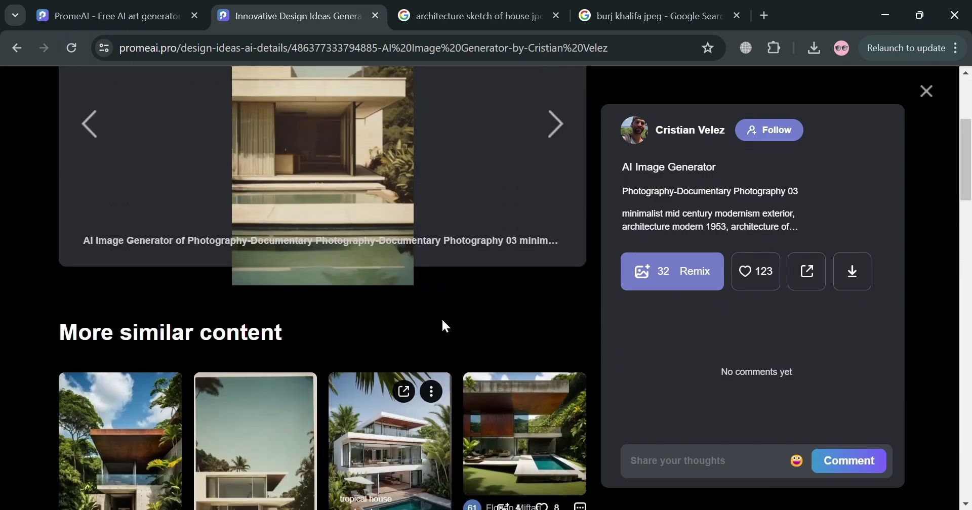
pyautogui.scroll(4, 446, 326)
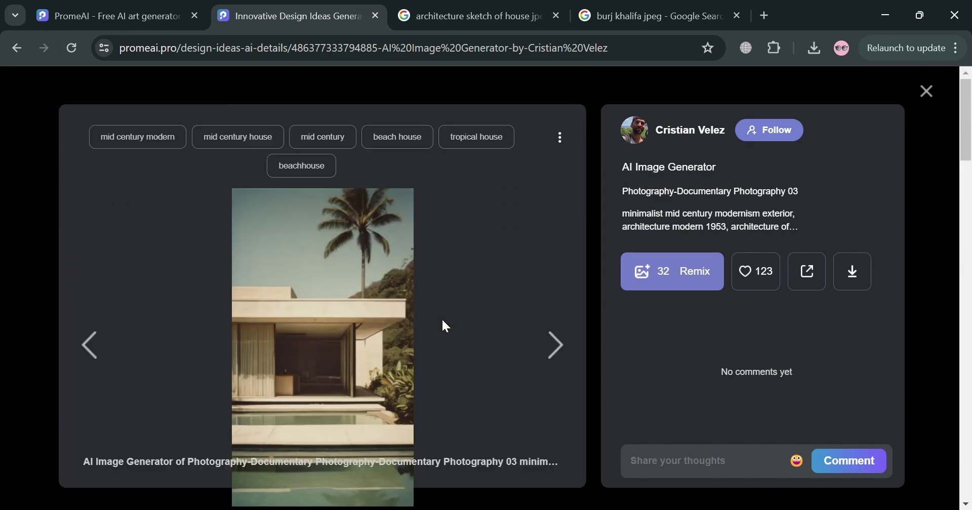
pyautogui.click(931, 95)
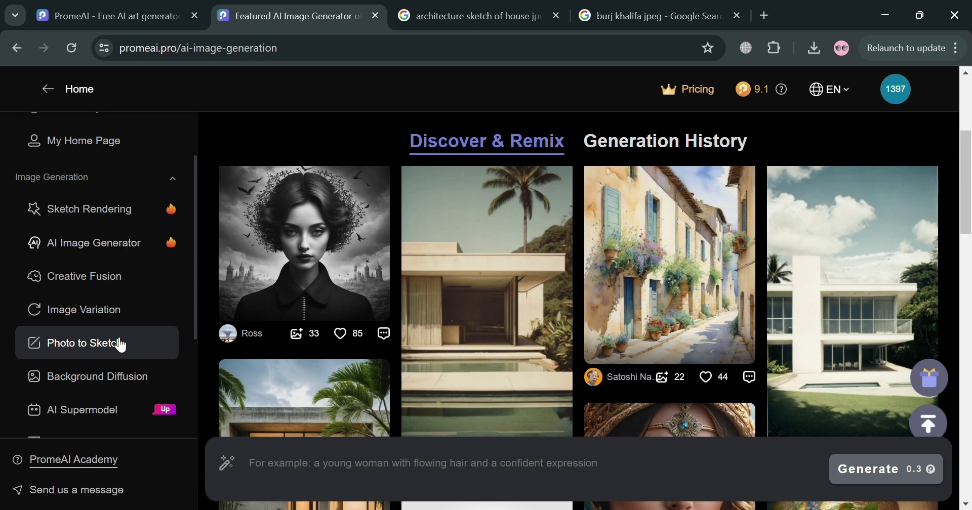
pyautogui.scroll(-3, 121, 345)
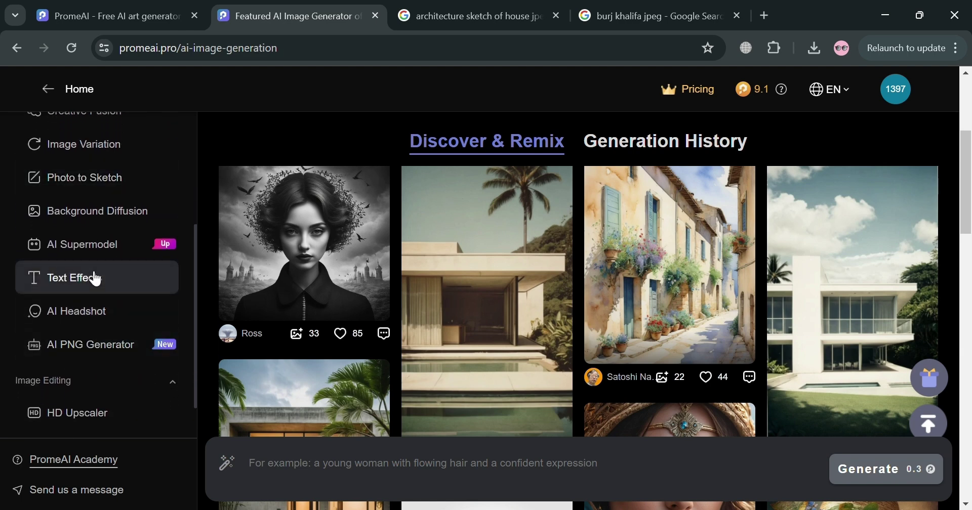
pyautogui.click(104, 293)
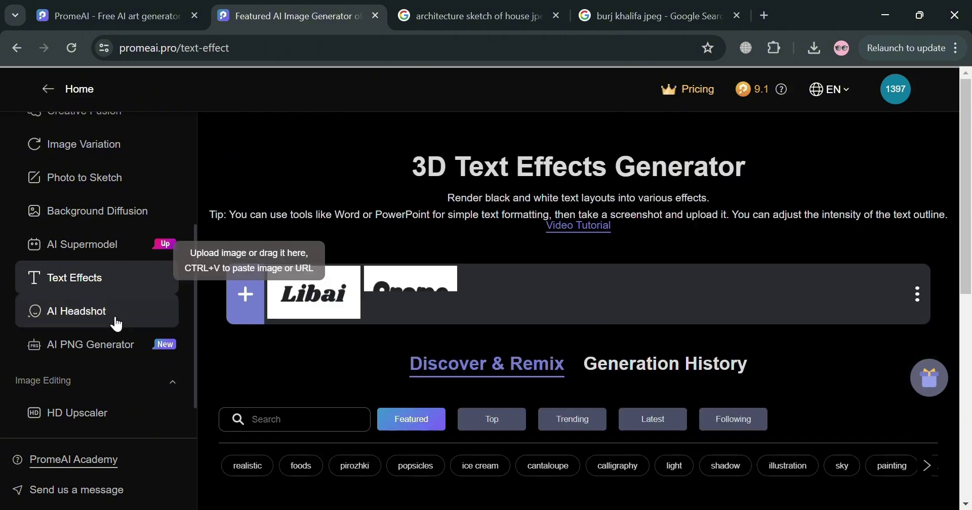
pyautogui.scroll(-2, 500, 295)
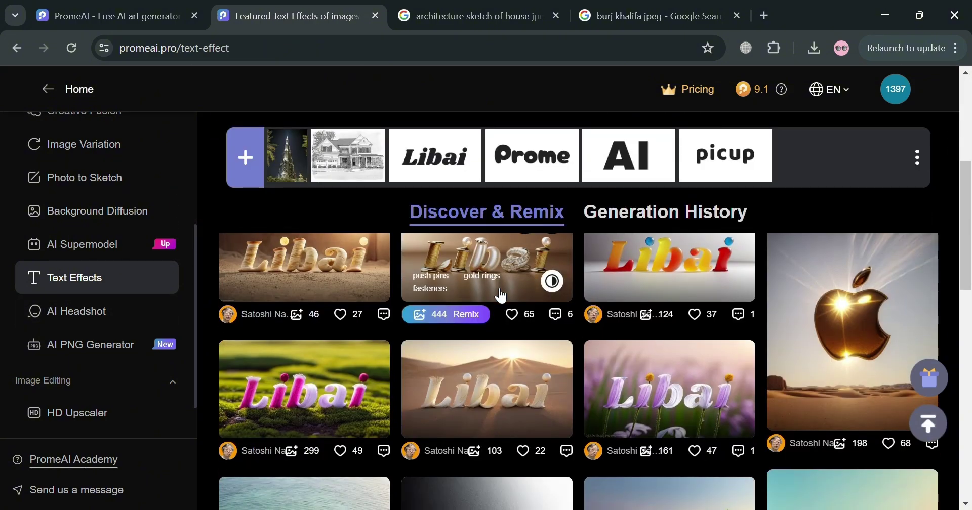
pyautogui.scroll(-2, 499, 294)
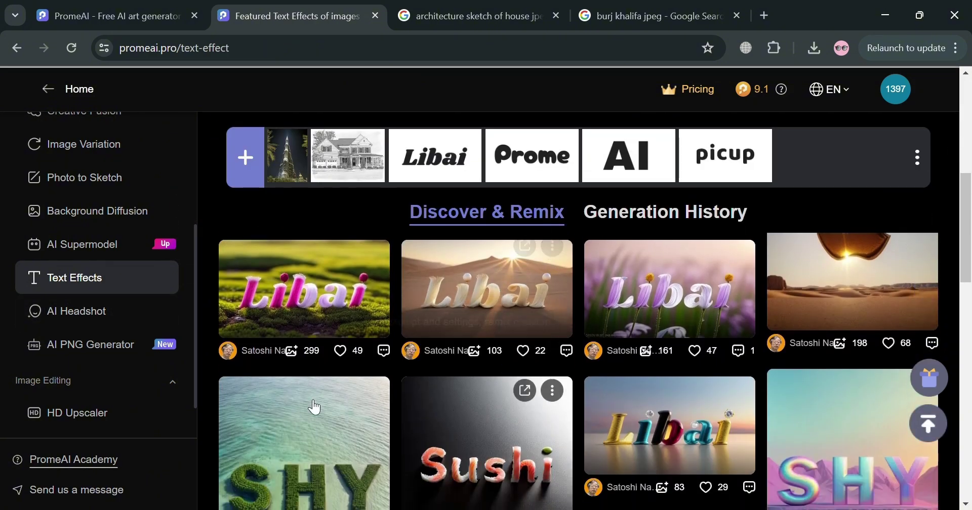
pyautogui.scroll(-1, 109, 415)
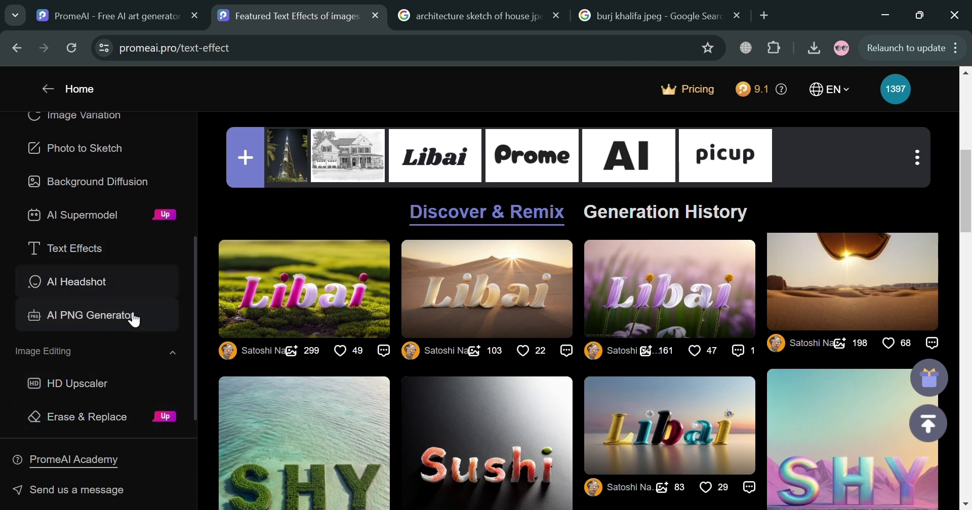
pyautogui.scroll(-2, 108, 400)
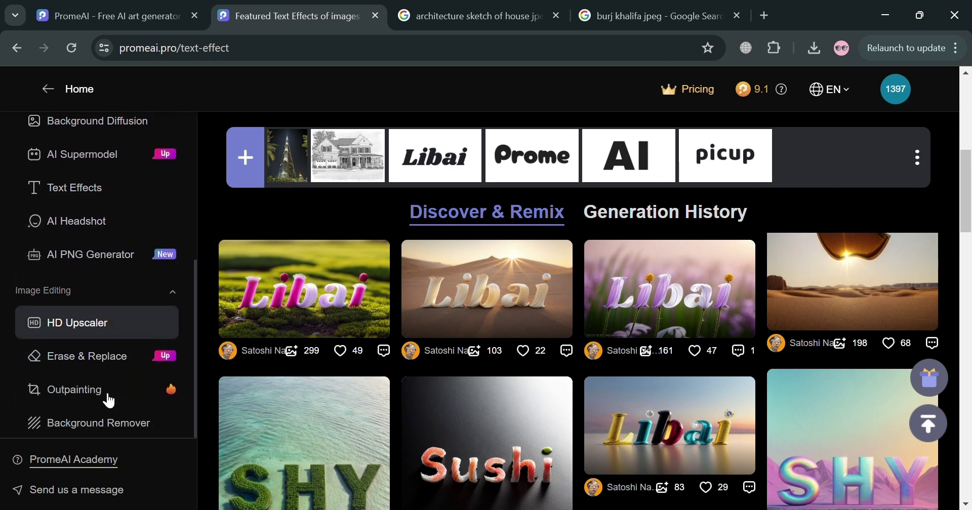
pyautogui.scroll(-2, 108, 400)
pyautogui.scroll(-1, 108, 400)
pyautogui.scroll(-1, 109, 400)
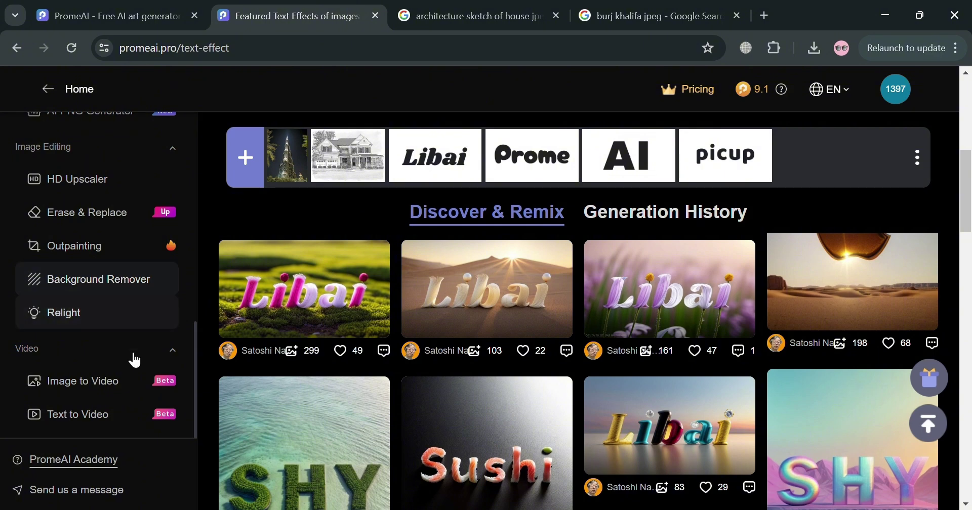
pyautogui.scroll(-2, 136, 383)
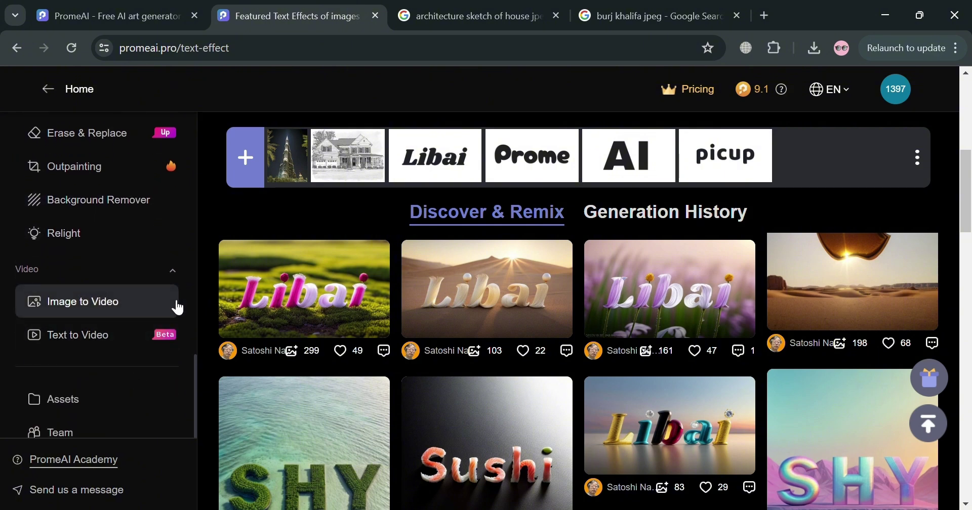
pyautogui.scroll(-1, 162, 393)
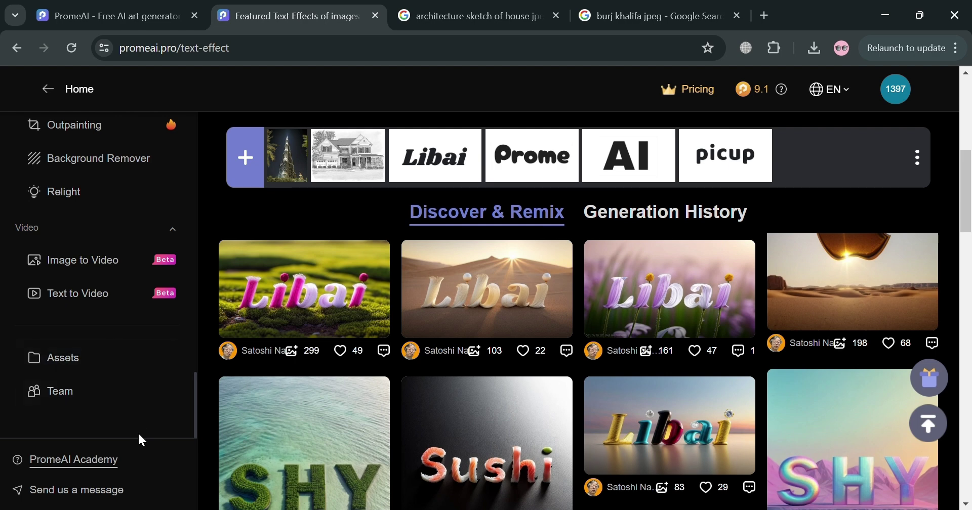
pyautogui.scroll(10, 138, 432)
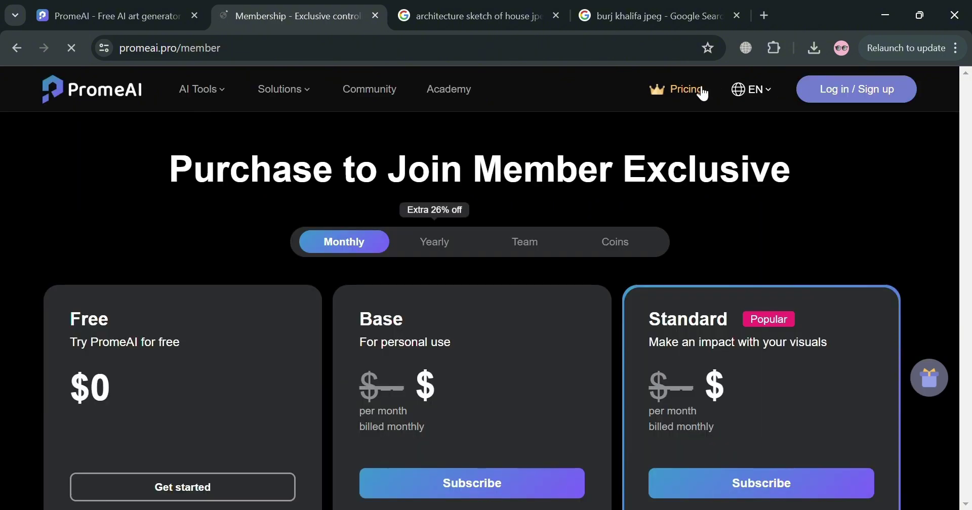
# - Review the monthly plans: Free $0, Base $19 with 500 coins, Standard $39 with 2,000 coins
pyautogui.scroll(-3, 323, 348)
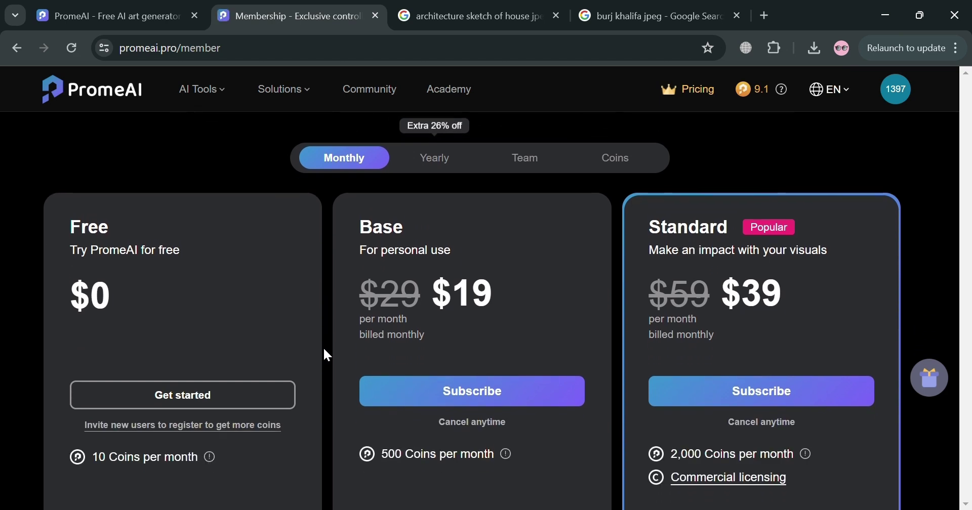
pyautogui.scroll(1, 509, 216)
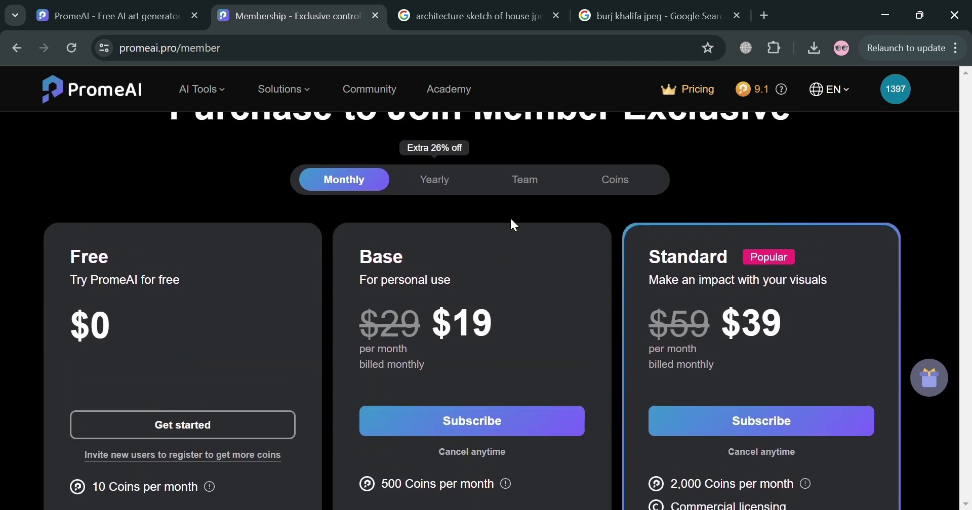